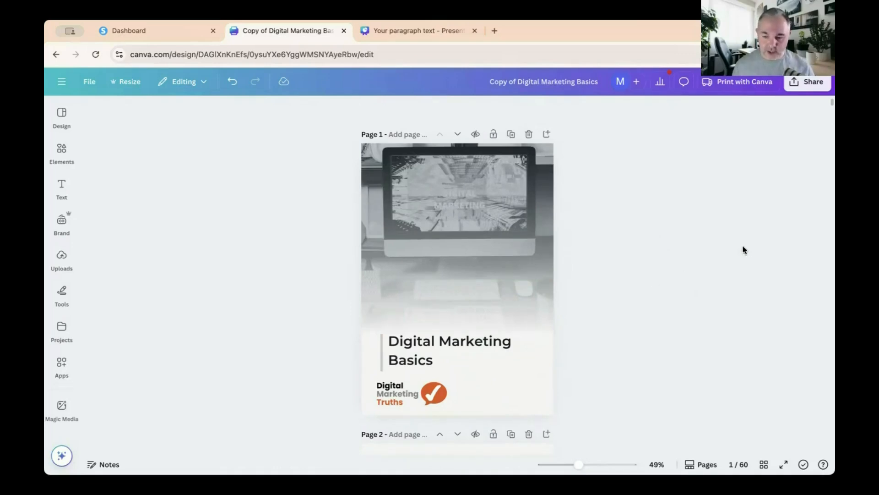
- Download only the current page, the Digital Marketing Basics cover on page 1, as a PNG image
click(810, 83)
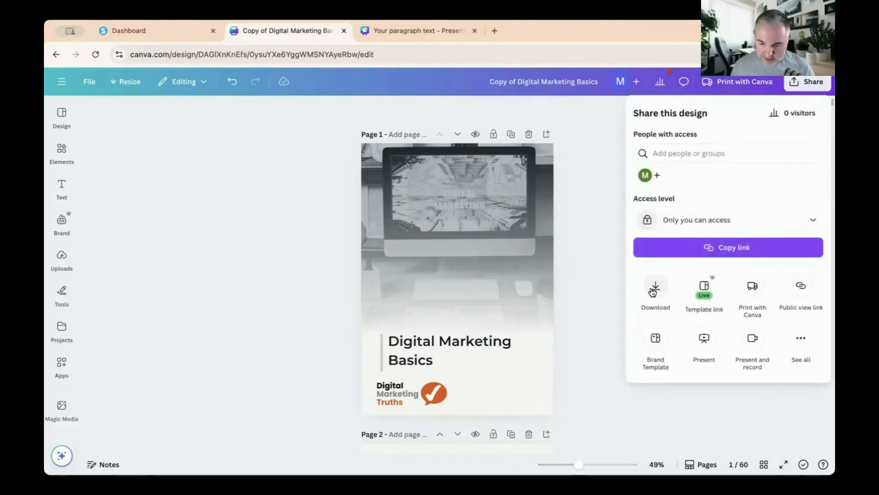
click(655, 289)
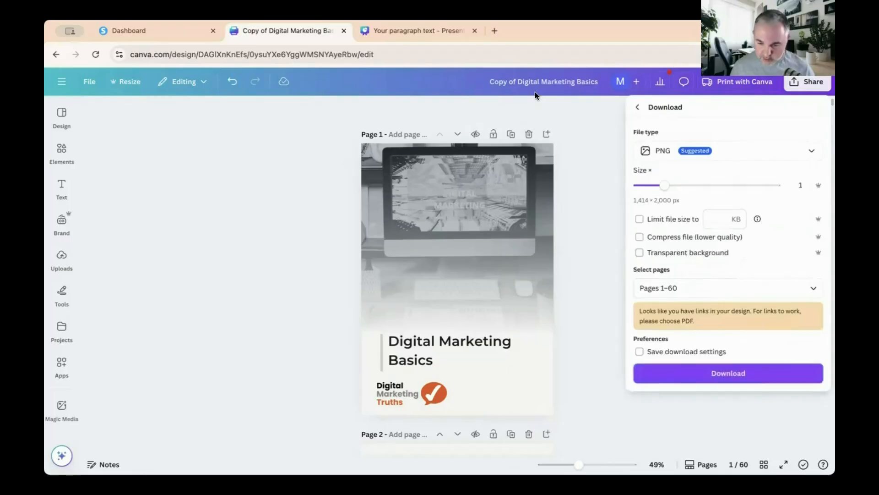
click(664, 150)
click(663, 150)
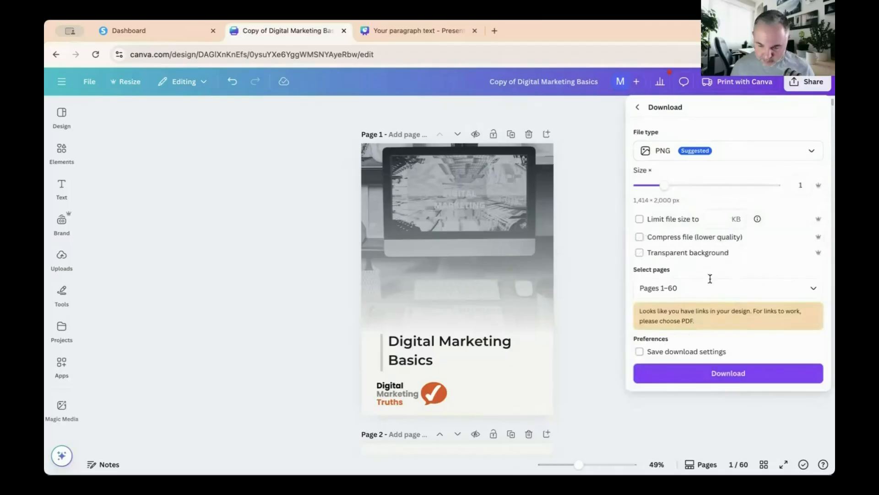
click(691, 288)
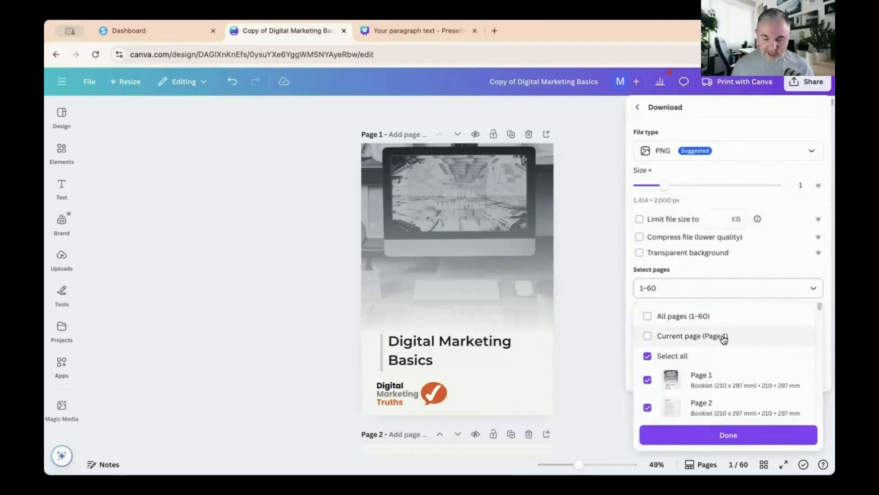
click(682, 335)
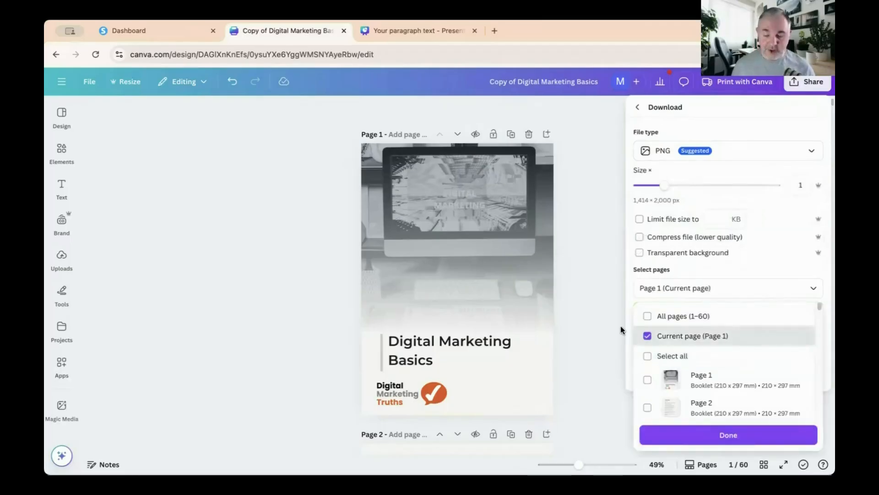
click(687, 435)
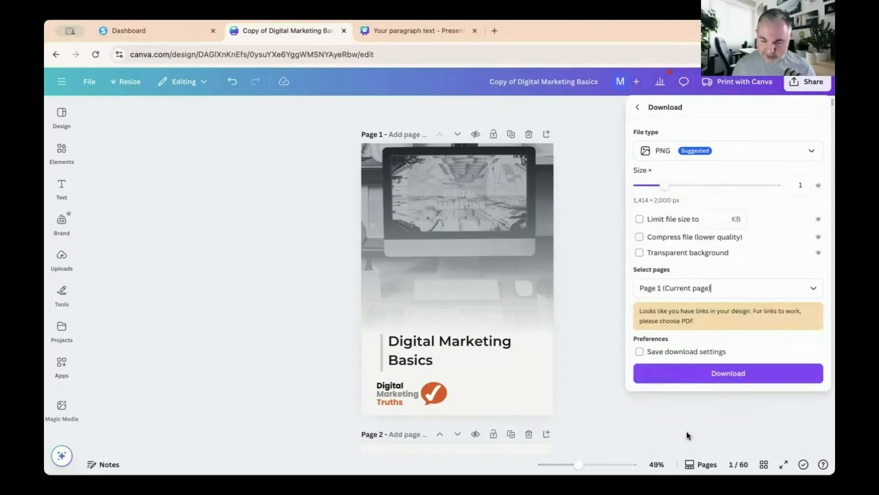
click(723, 372)
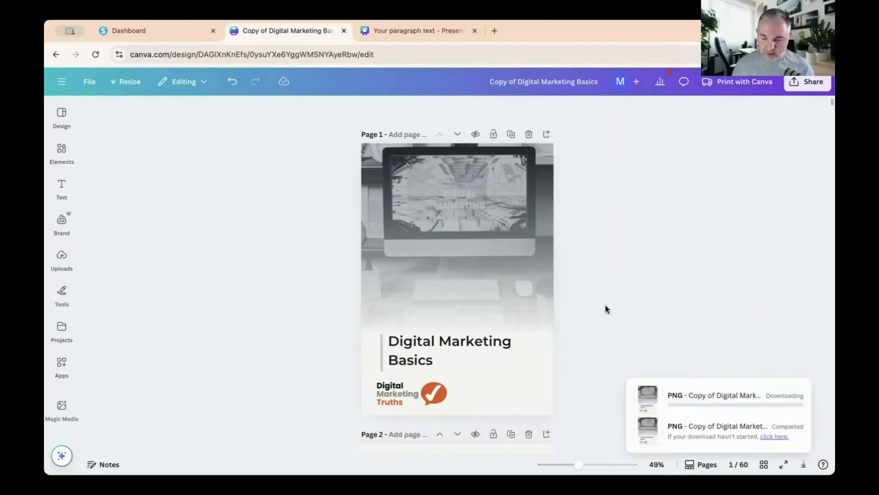
click(585, 288)
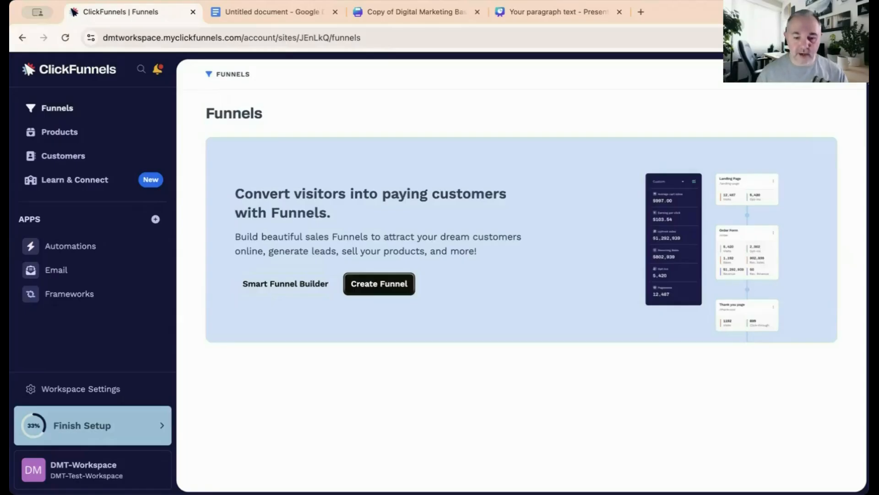
- Switch to ClickFunnels and start creating a new funnel of the Lead "Squeeze" Funnel type
click(391, 10)
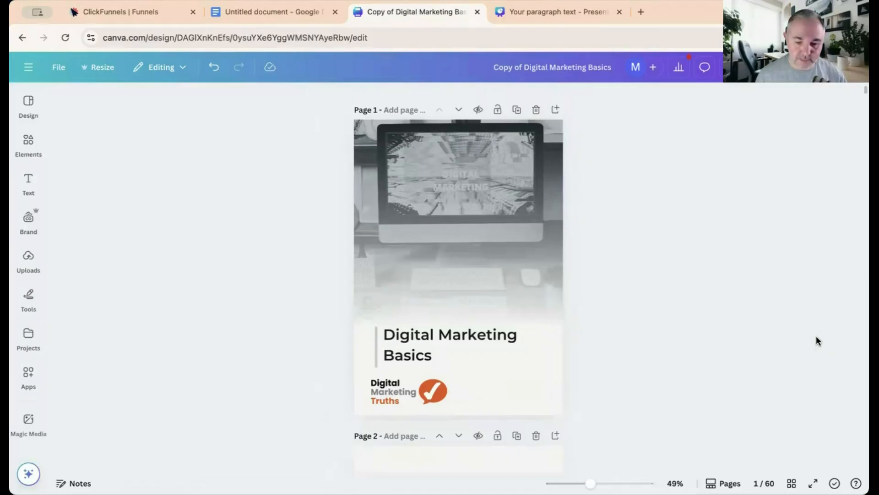
click(121, 13)
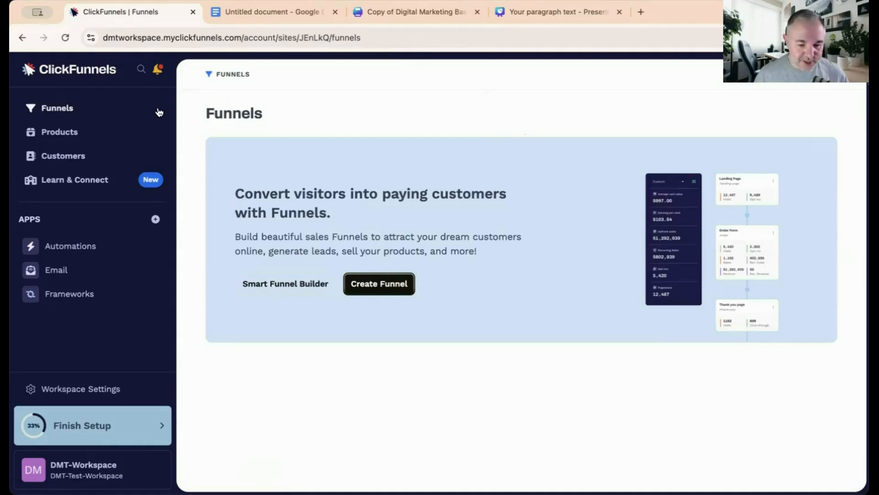
click(56, 110)
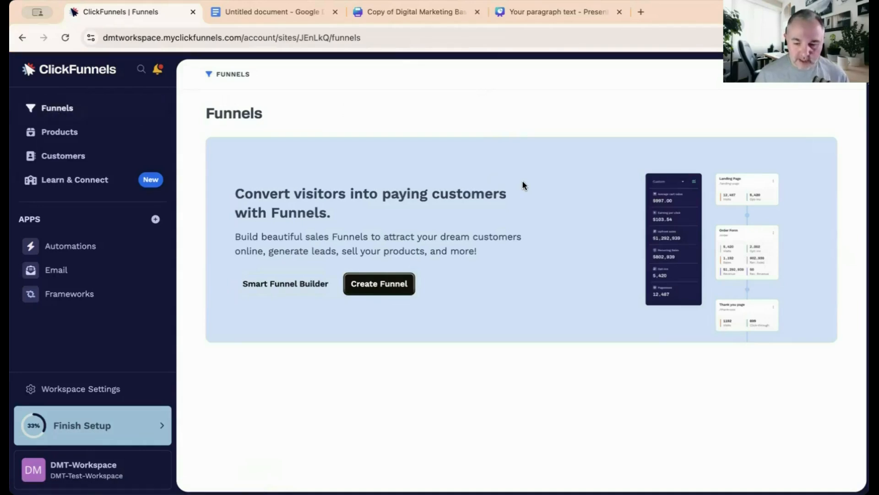
click(379, 293)
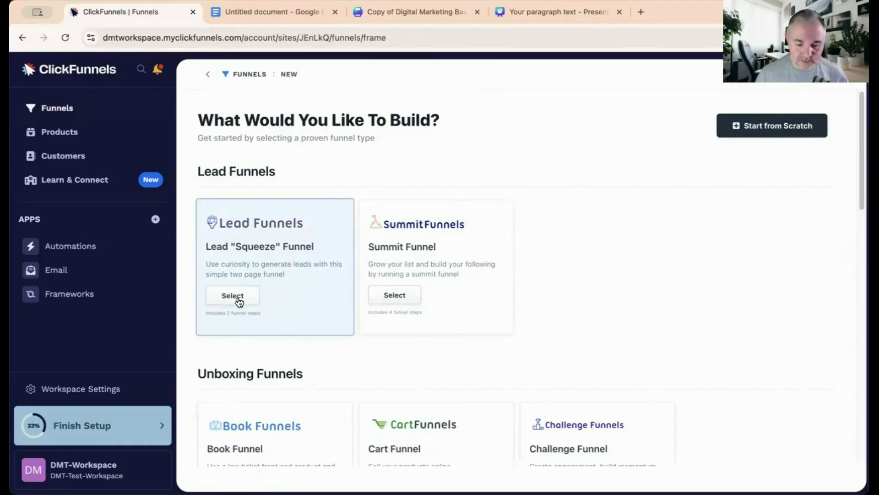
click(237, 298)
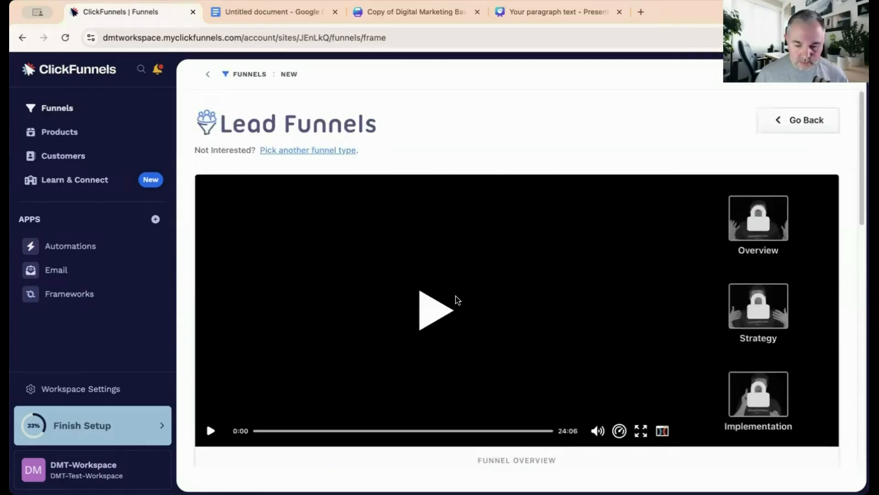
- Examine the lead funnel's overview of steps and browse the squeeze funnel templates offered for it
scroll(455, 296, down, 1)
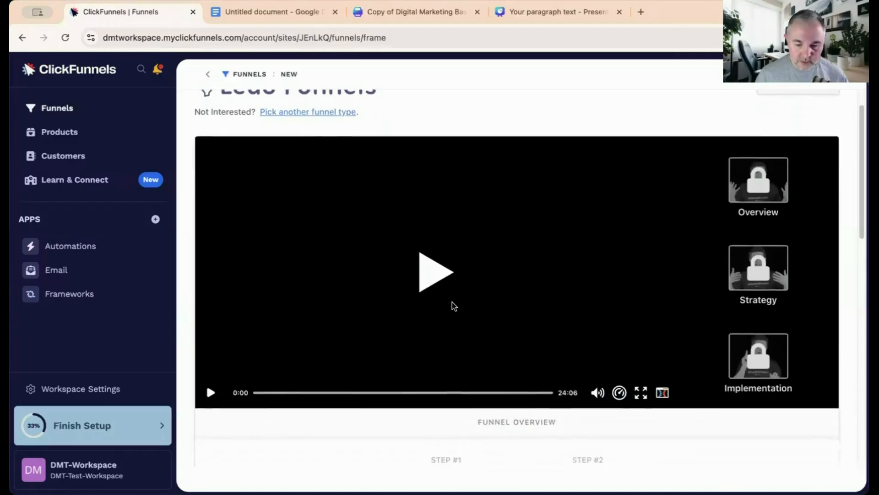
scroll(689, 270, up, 1)
scroll(689, 270, down, 8)
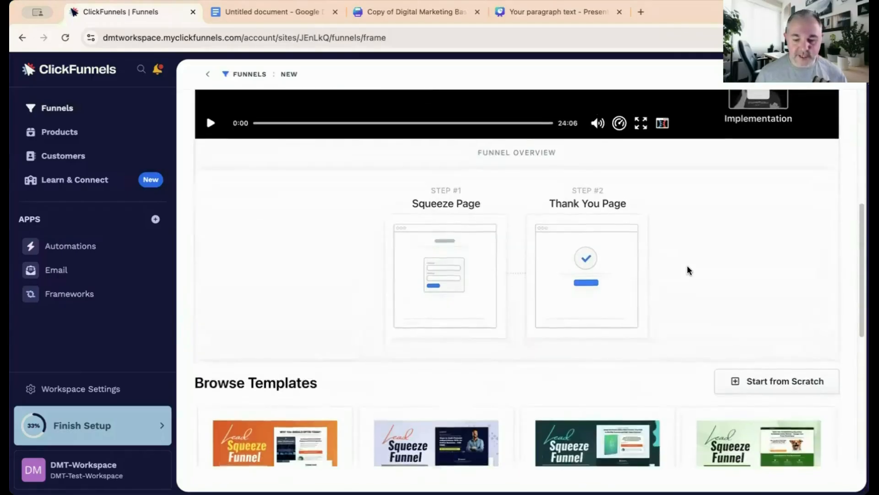
scroll(689, 270, down, 1)
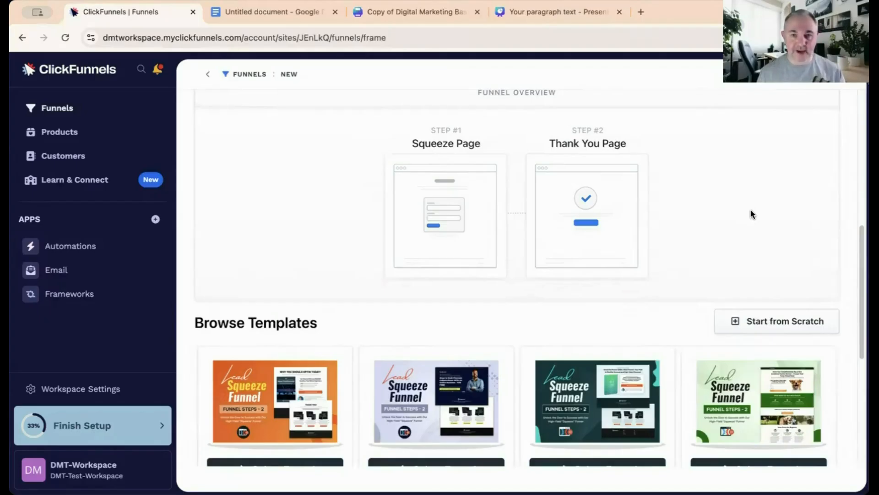
scroll(751, 213, down, 3)
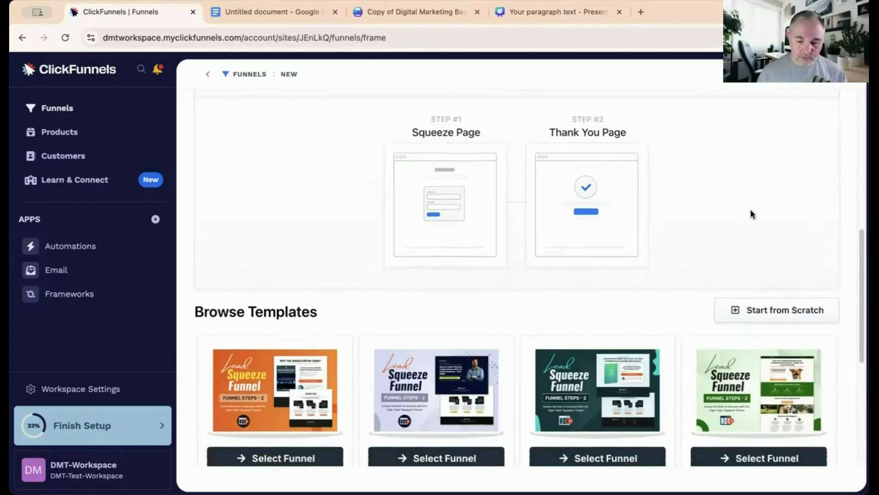
scroll(750, 211, down, 3)
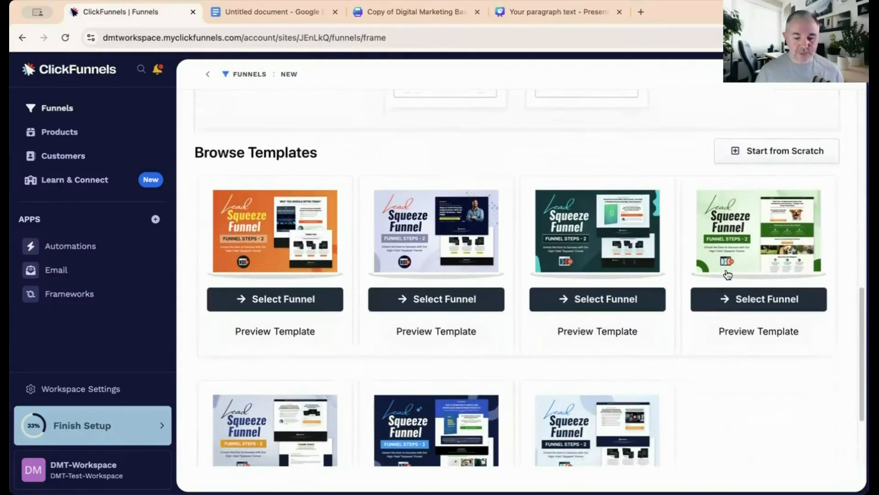
scroll(713, 314, down, 2)
scroll(712, 313, down, 2)
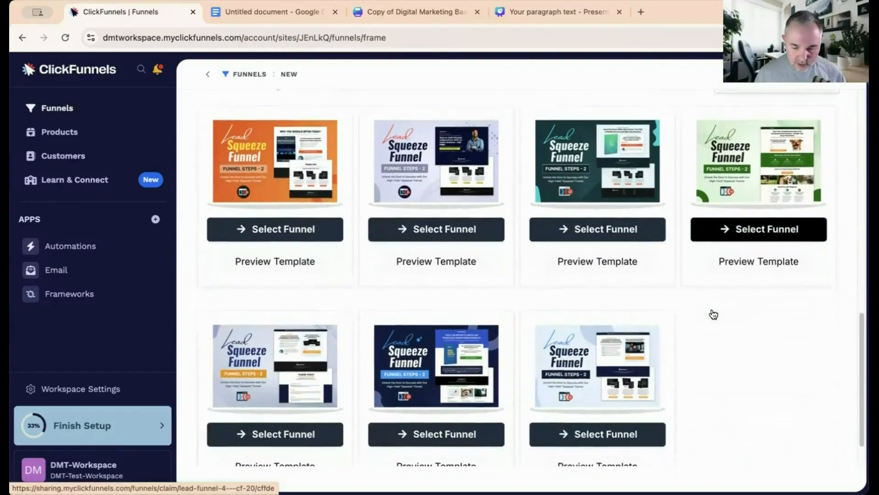
scroll(712, 313, up, 1)
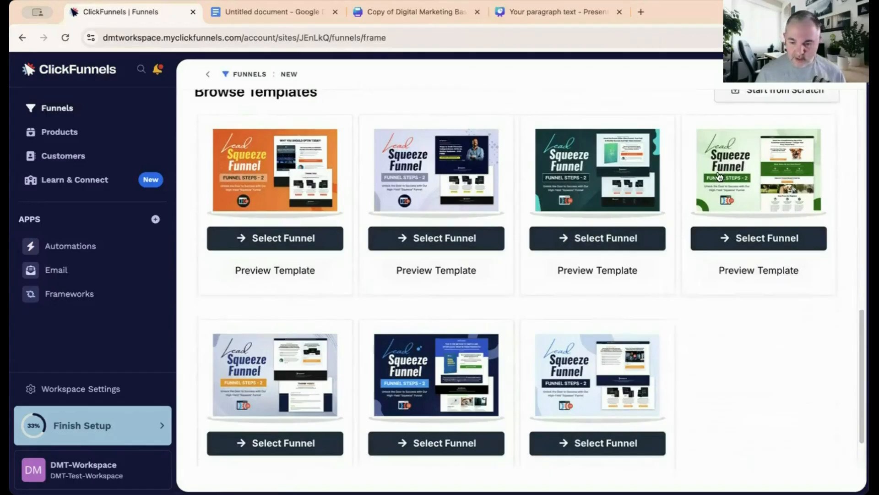
- Preview the light green dog-themed squeeze funnel template, check its opt-in page, and close the preview
click(751, 275)
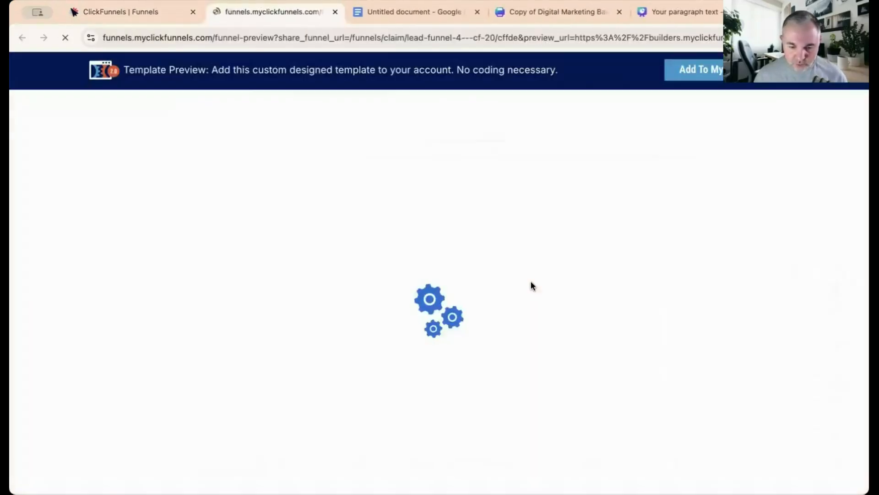
scroll(437, 236, down, 3)
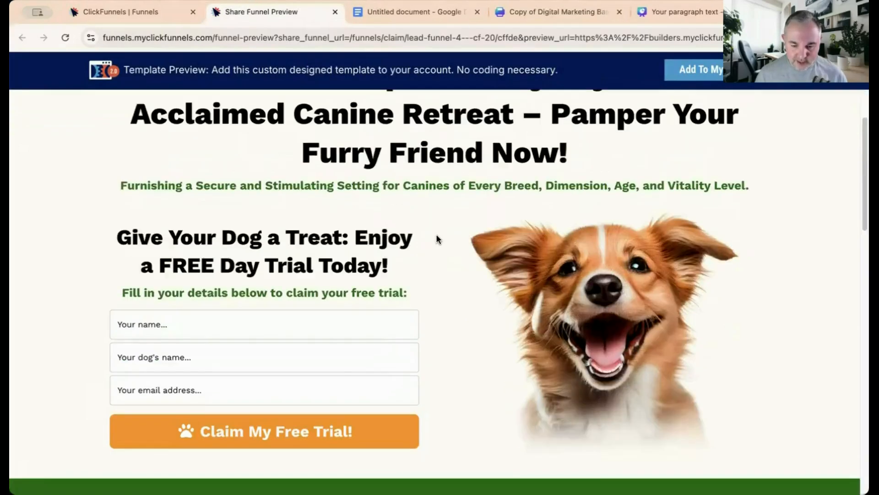
scroll(435, 238, up, 3)
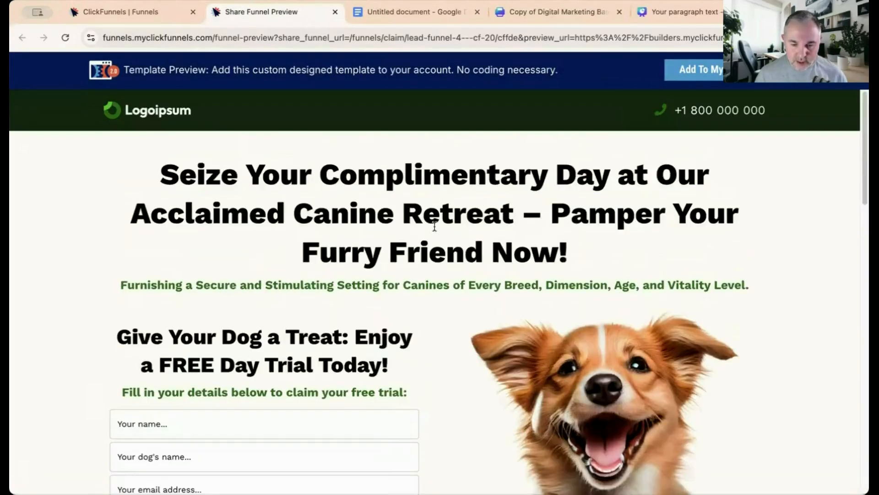
click(335, 12)
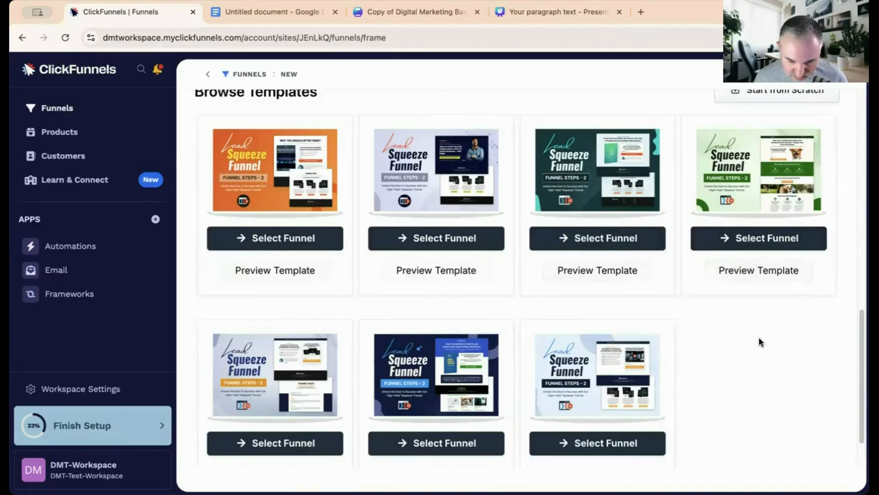
- Preview the dark teal squeeze funnel template with the book cover, check its opt-in page, and close the preview
scroll(760, 342, up, 2)
click(607, 325)
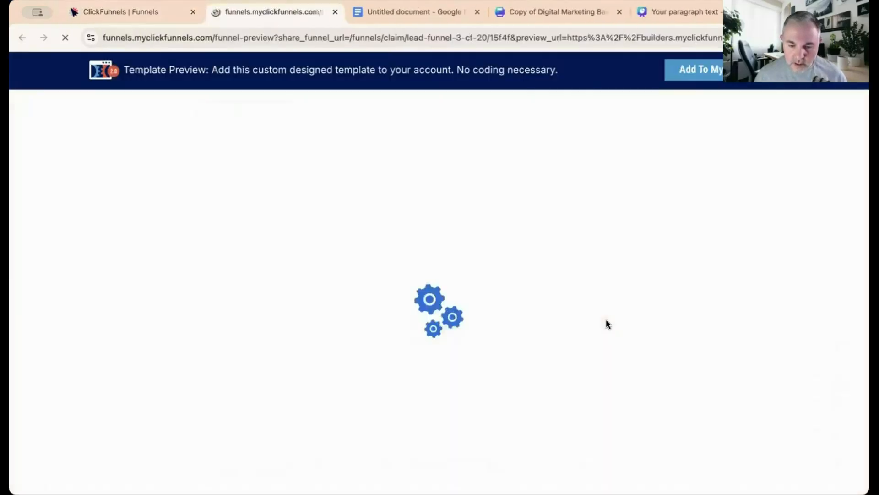
scroll(592, 250, down, 3)
scroll(591, 248, up, 3)
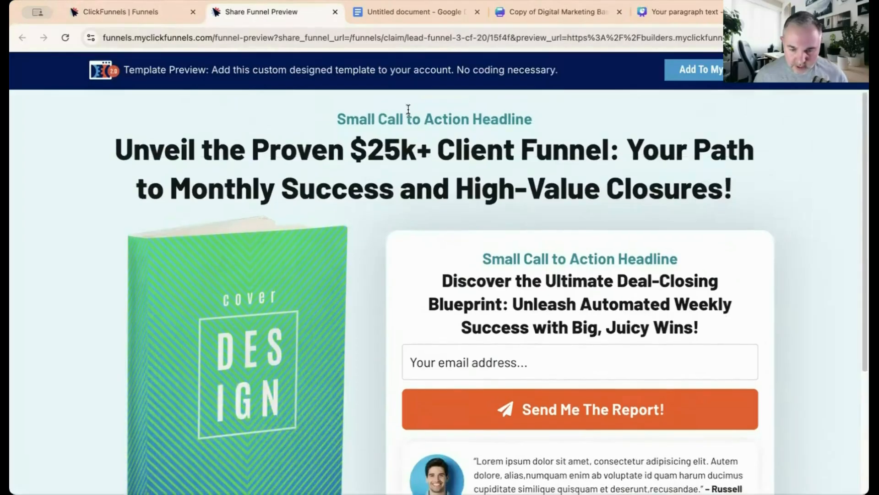
click(335, 13)
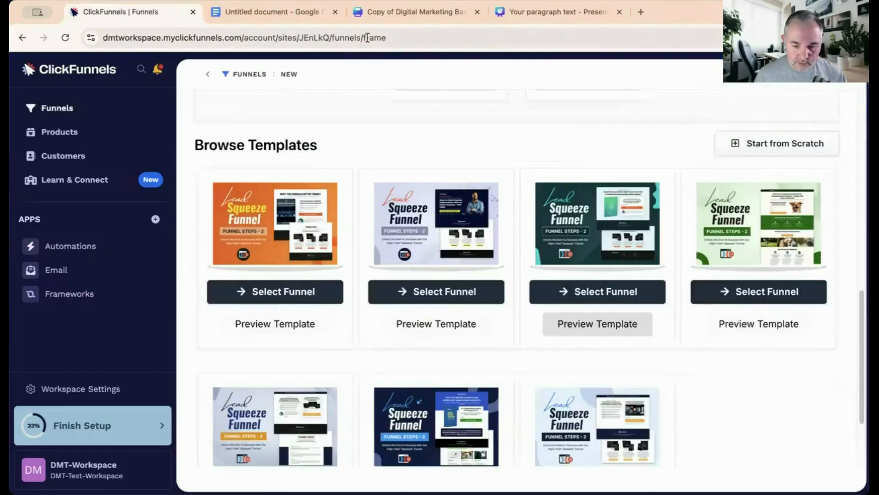
- Install the dark teal book-cover squeeze funnel template and open the new funnel for customizing
click(598, 296)
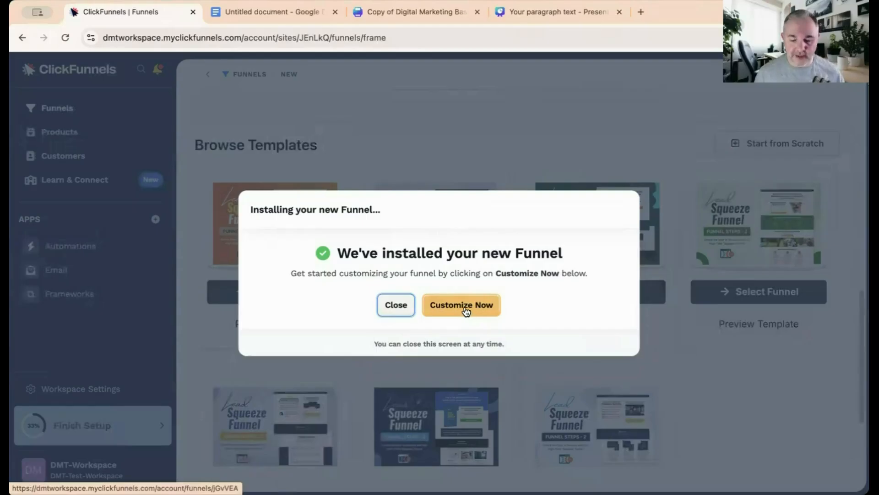
click(462, 311)
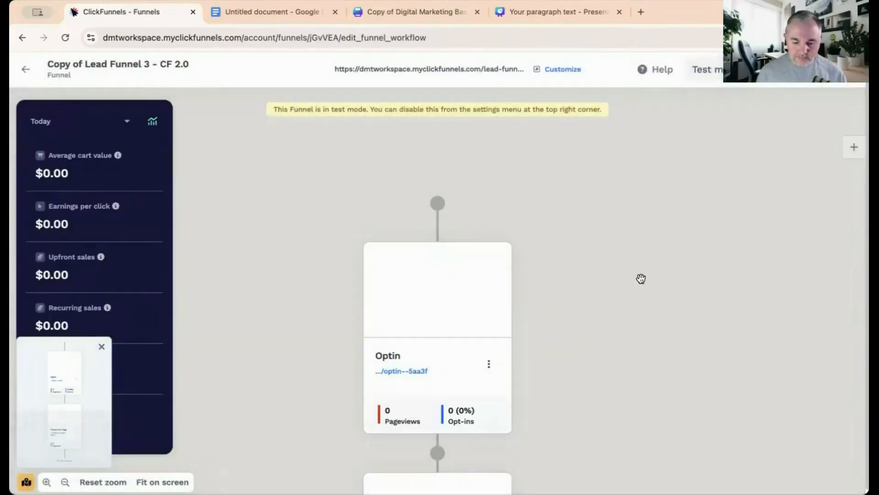
- Check the funnel's Optin and Thank You Page steps, open the Optin page for editing, and look over its content down to the footer
scroll(634, 289, down, 3)
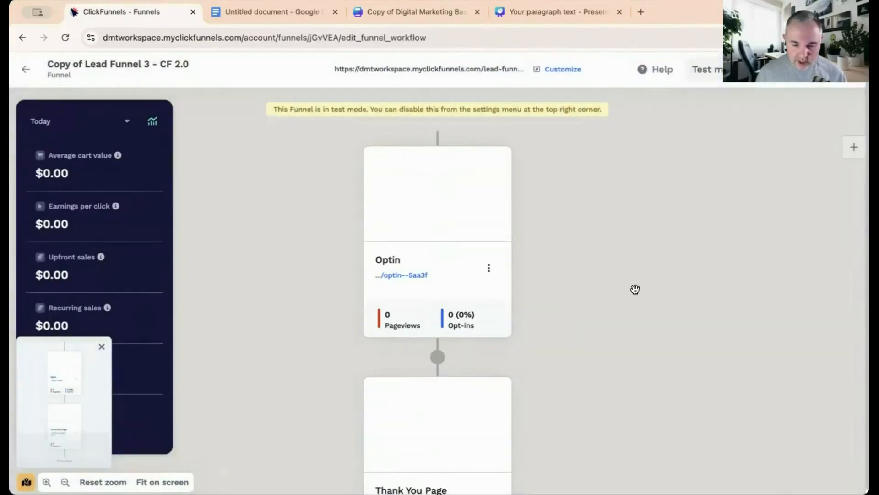
scroll(634, 288, down, 2)
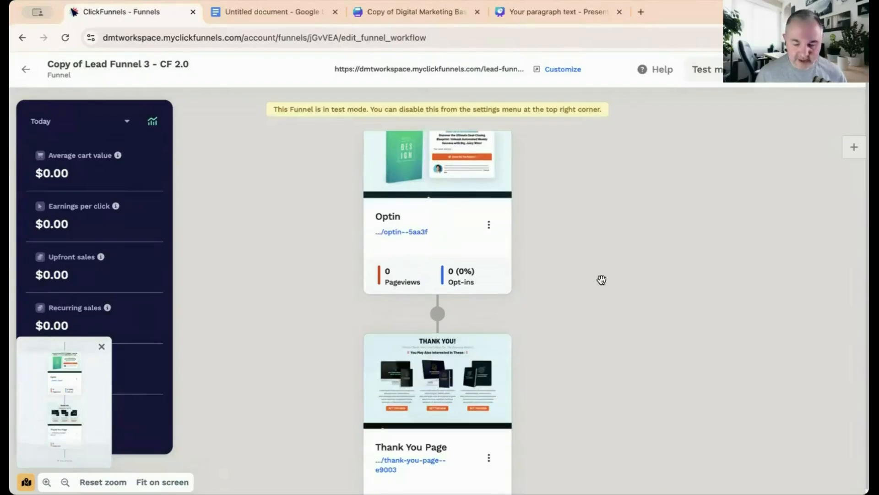
scroll(595, 280, down, 2)
scroll(600, 279, up, 5)
scroll(601, 279, down, 1)
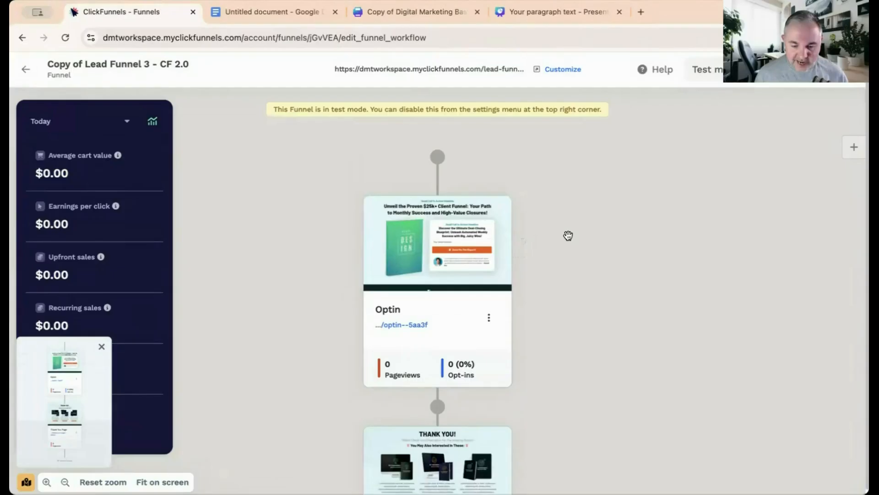
scroll(568, 236, down, 1)
mouse_move(463, 206)
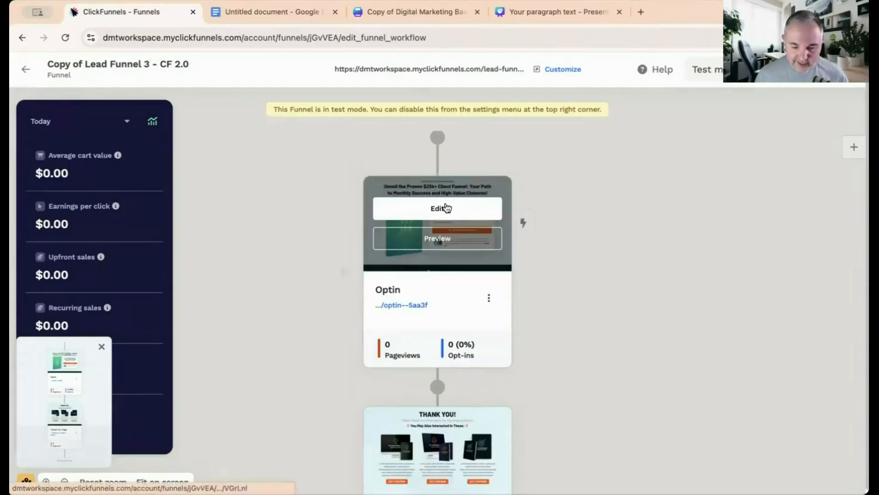
click(441, 209)
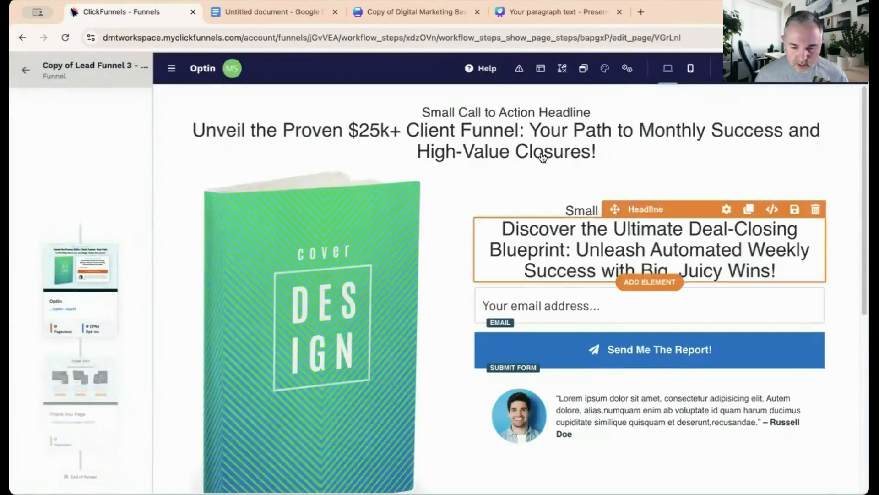
scroll(717, 261, down, 8)
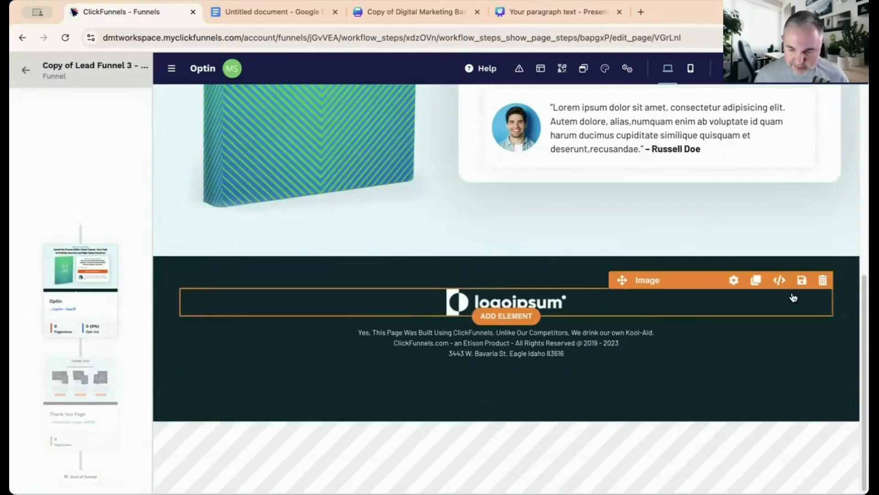
- Delete the logo image from the page footer and highlight the copyright and address paragraph beneath it
click(823, 280)
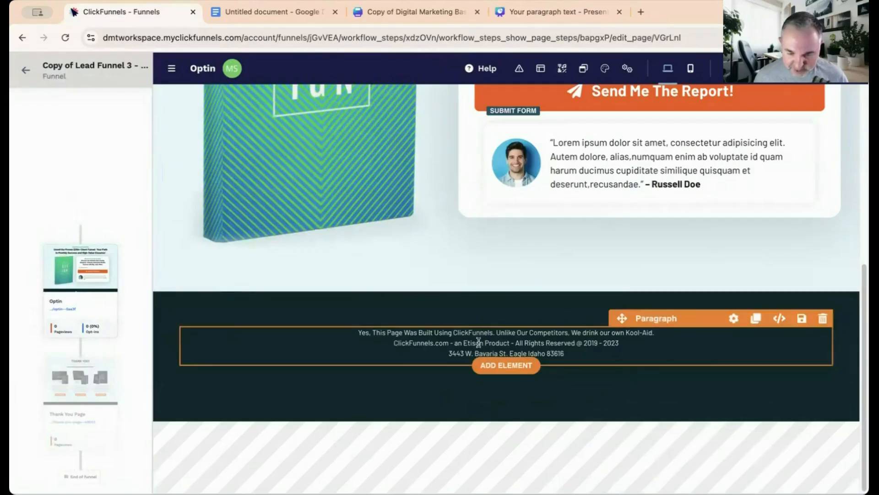
click(577, 356)
drag(575, 355, 503, 351)
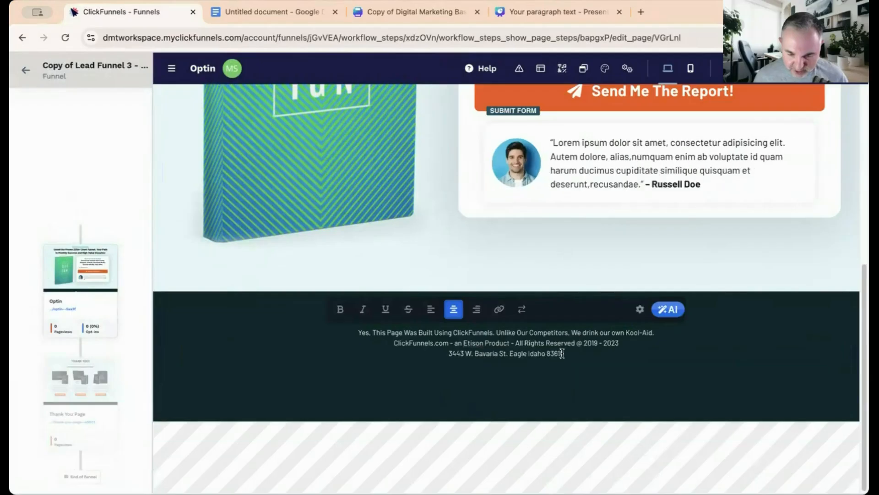
drag(562, 353, 349, 334)
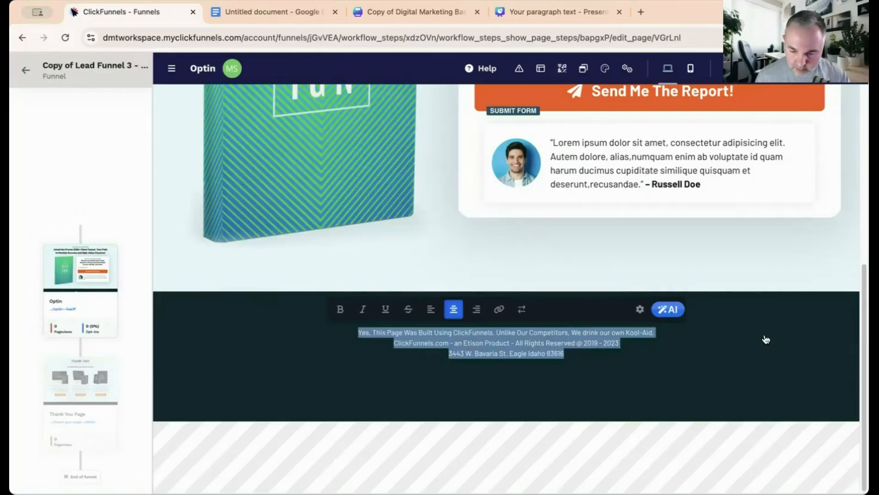
click(801, 281)
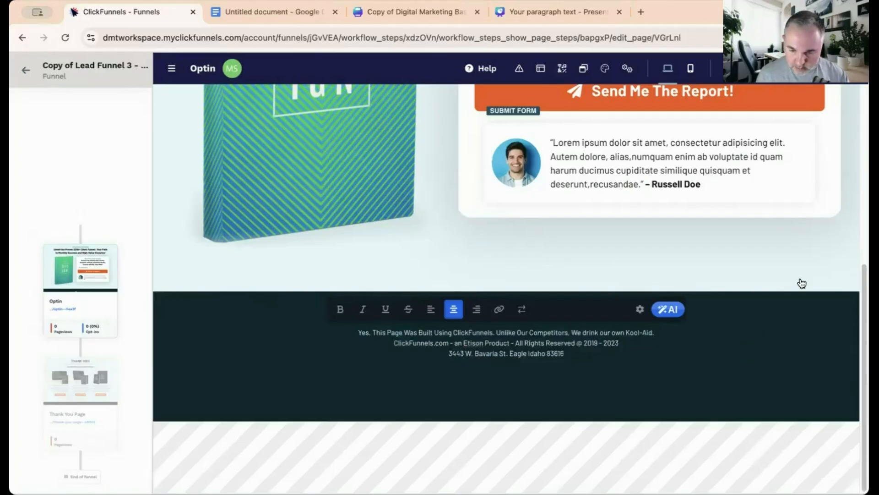
click(809, 331)
- Replace the page's main headline with "Kickstart Your Digital Marketing Journey (Even If You're Brand New)" copied from the Google Docs copy document
scroll(263, 257, up, 10)
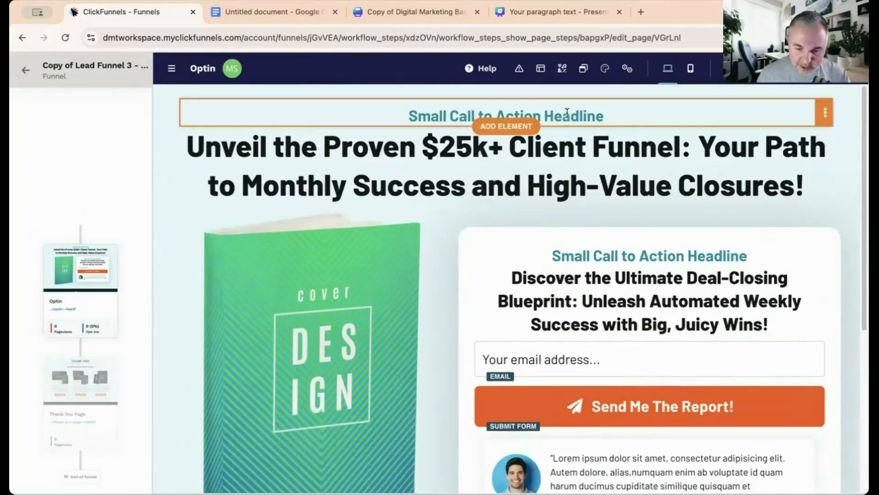
click(254, 12)
scroll(334, 145, up, 5)
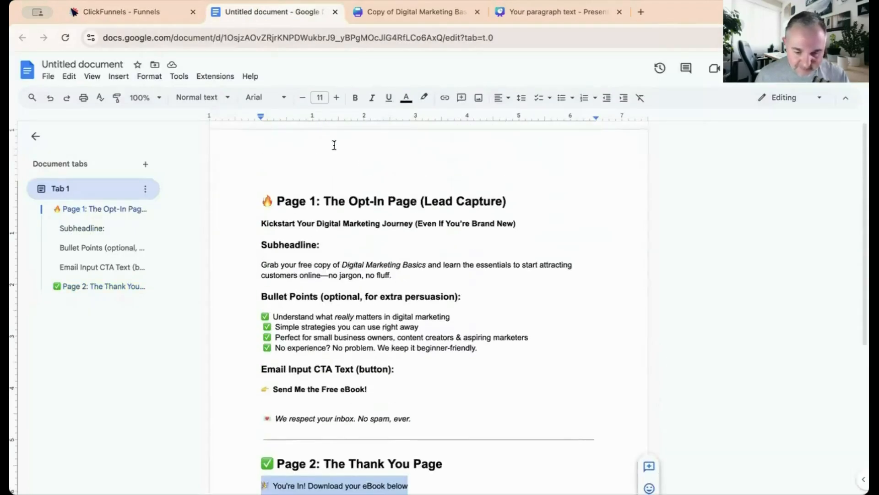
drag(261, 223, 520, 223)
key(ctrl+c)
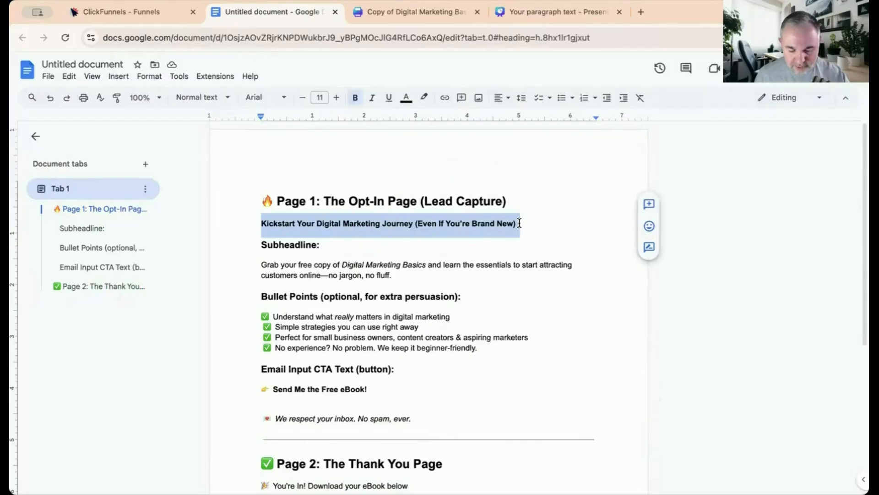
click(165, 13)
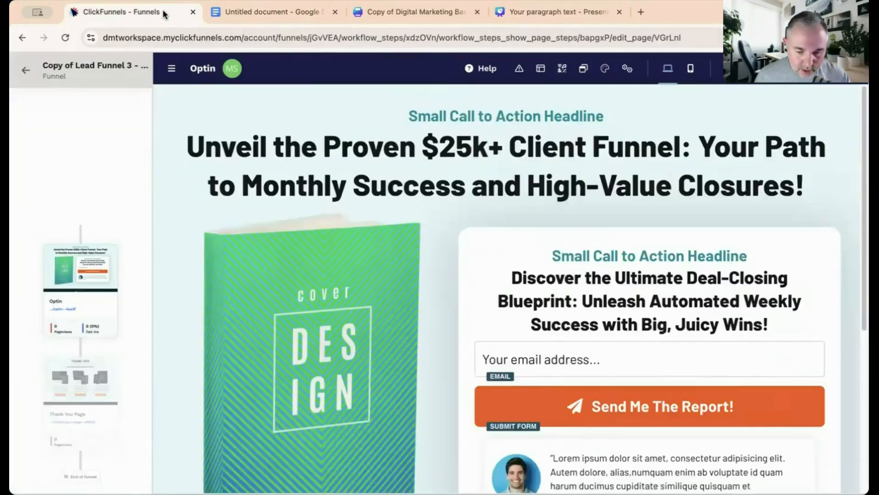
click(442, 170)
triple_click(460, 148)
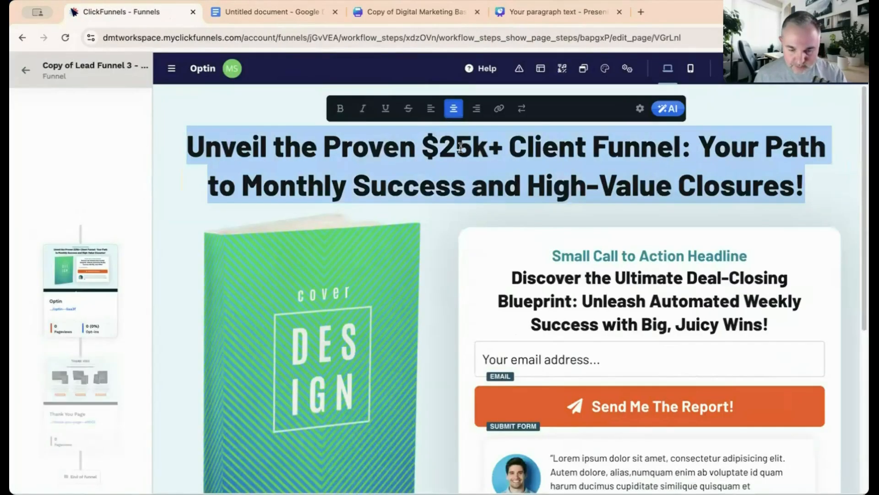
key(ctrl+v)
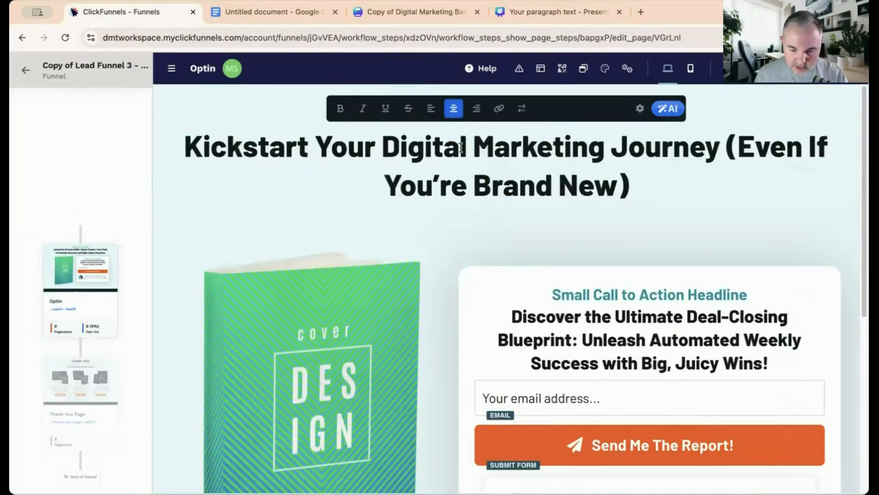
- Replace the opt-in form's headline with the subheadline copied from the Google Docs document, starting "Grab your free copy of Digital Marketing Basics"
click(281, 10)
drag(405, 275, 253, 266)
key(ctrl+c)
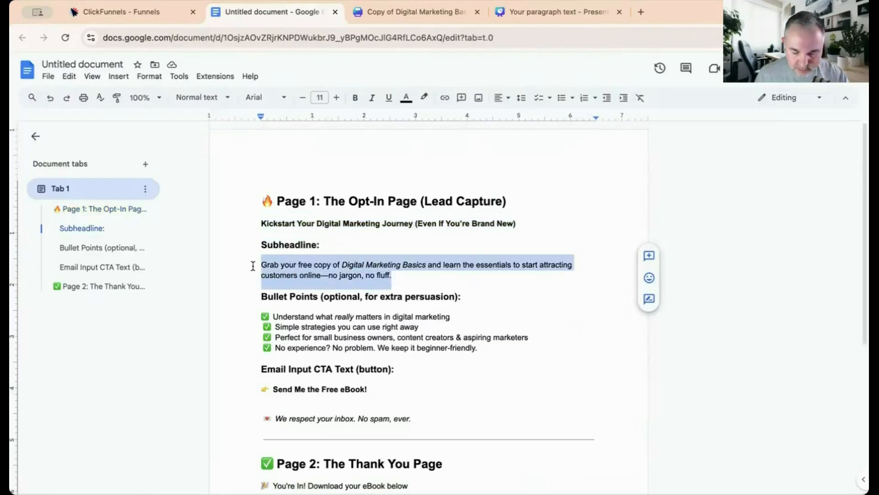
click(151, 13)
click(633, 314)
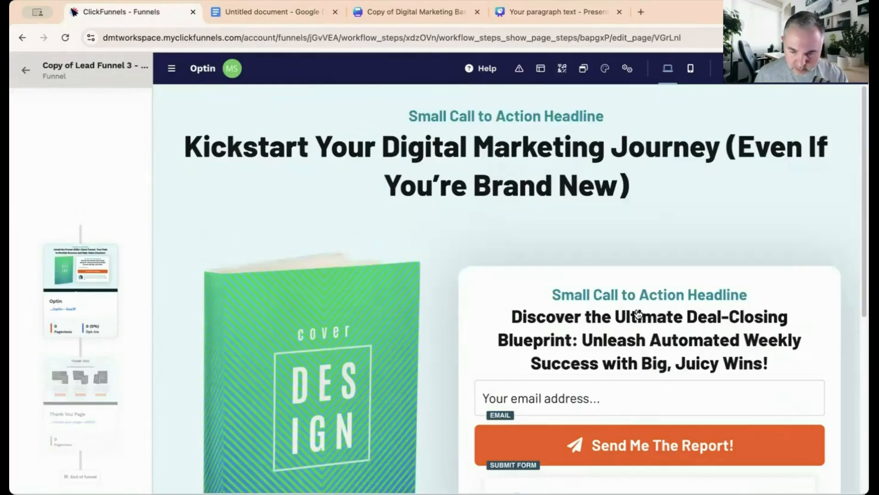
triple_click(612, 316)
key(ctrl+v)
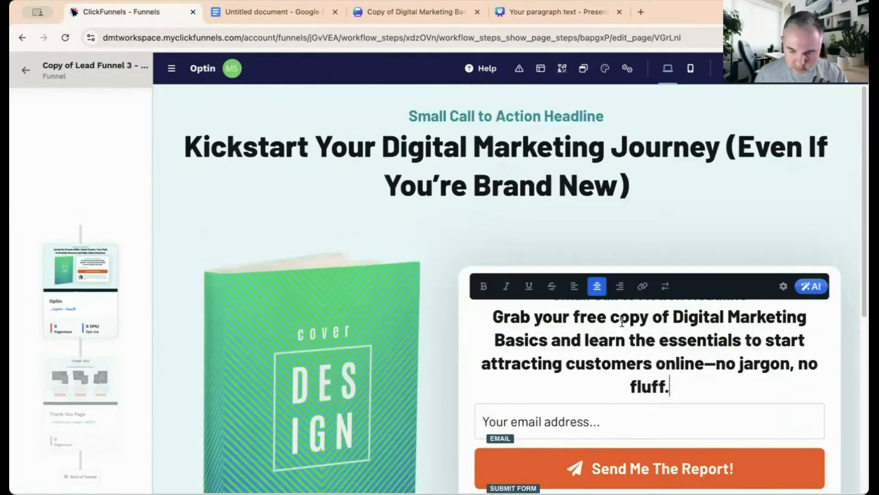
click(643, 250)
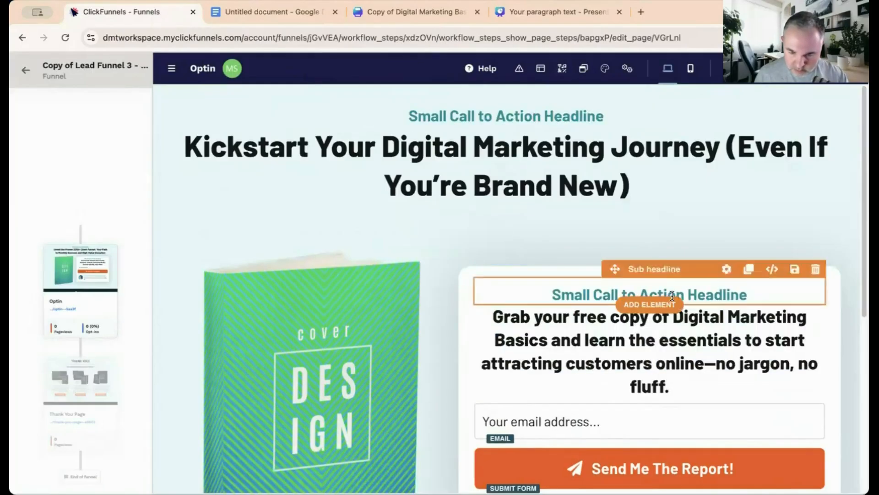
- Delete the small call-to-action sub headline and the testimonial block from the opt-in form box
click(816, 269)
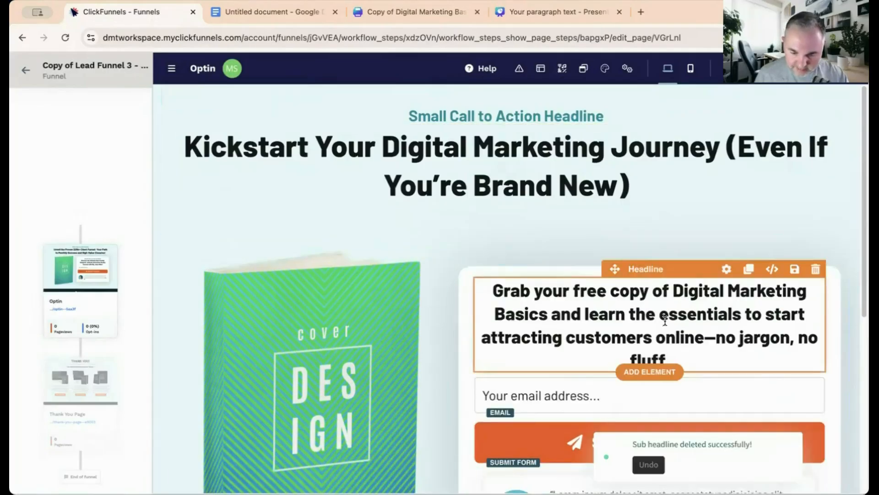
scroll(707, 320, down, 1)
scroll(707, 322, down, 3)
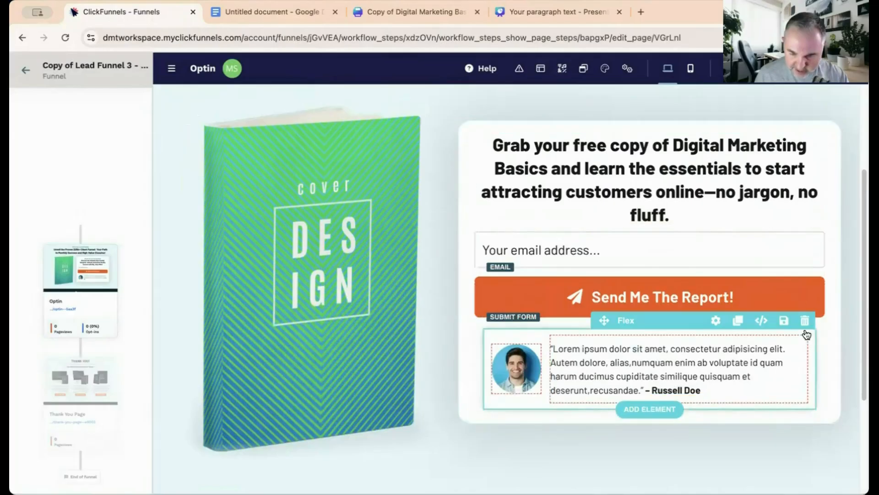
click(806, 327)
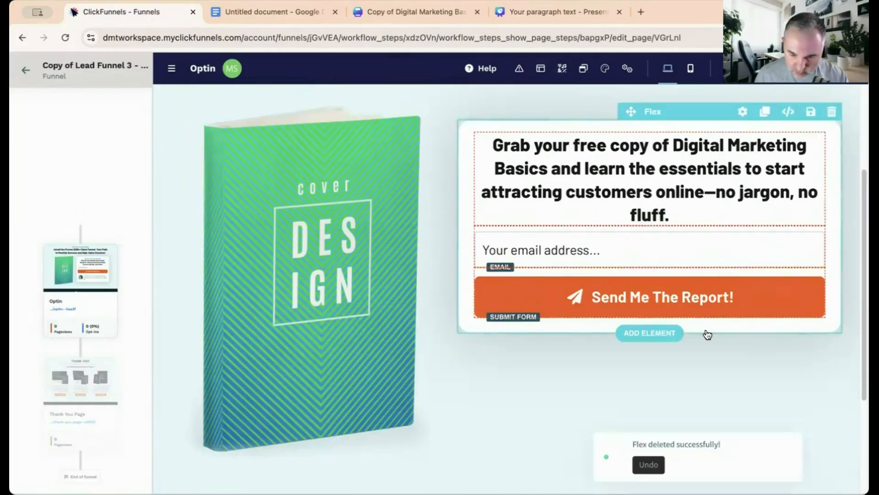
- Delete the small call-to-action sub headline above the page's main headline
scroll(686, 291, up, 4)
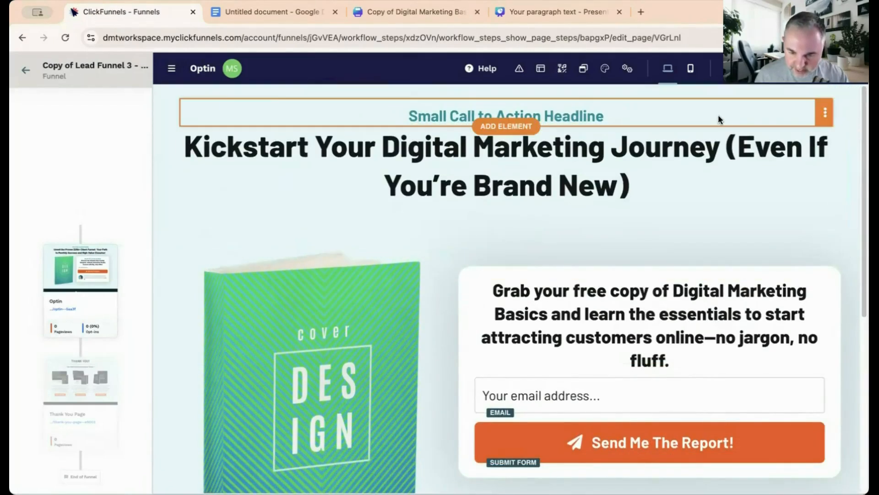
click(825, 112)
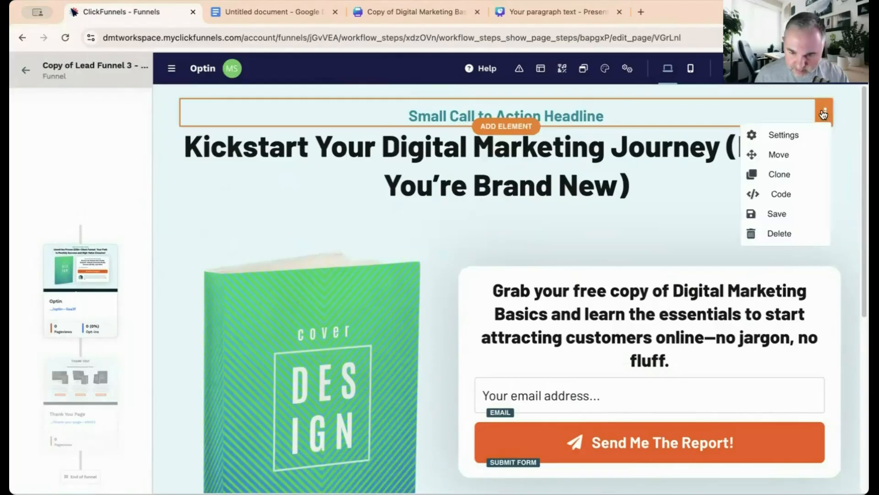
click(779, 233)
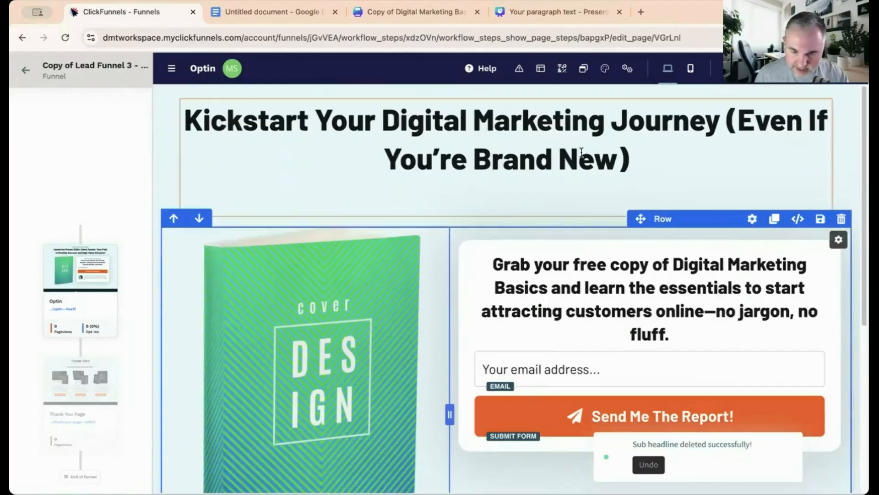
scroll(614, 243, down, 1)
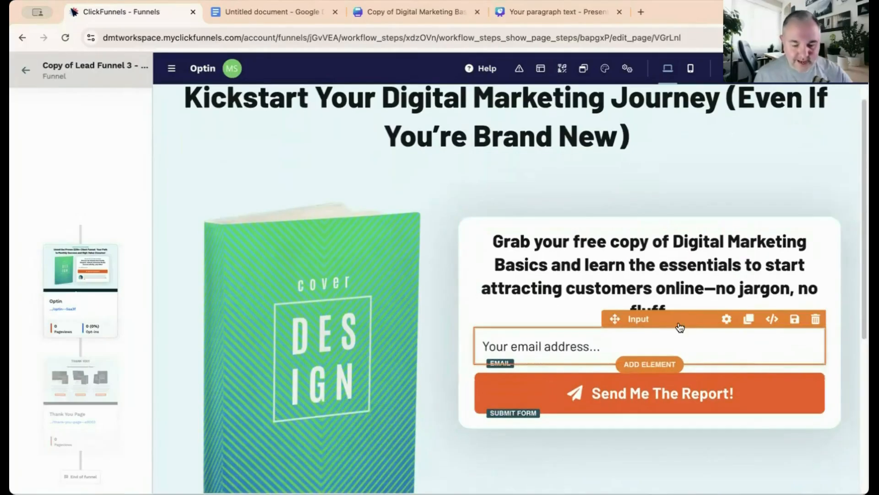
click(688, 349)
click(440, 377)
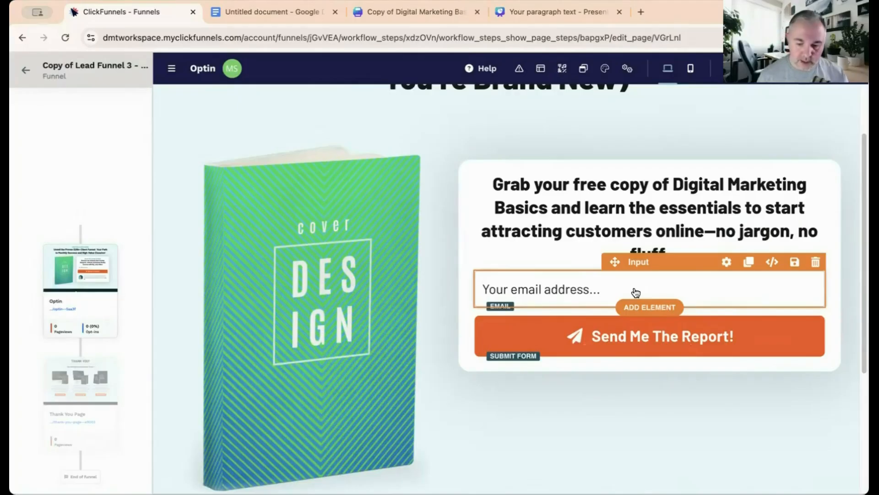
click(719, 391)
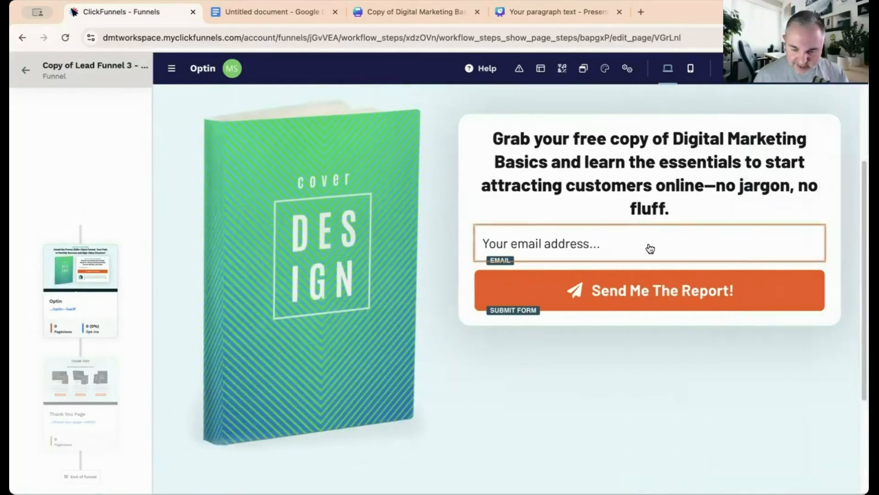
click(647, 247)
click(560, 274)
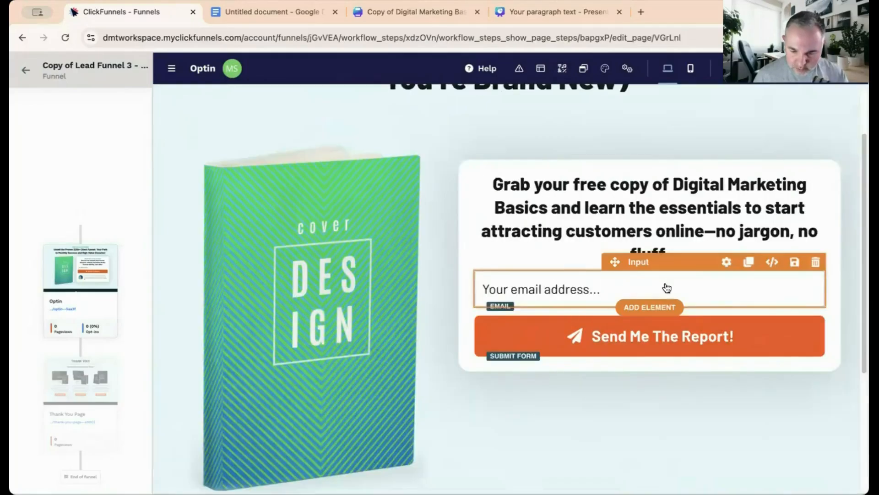
- Clone the form's email input and set the upper copy's input type to First Name
click(748, 263)
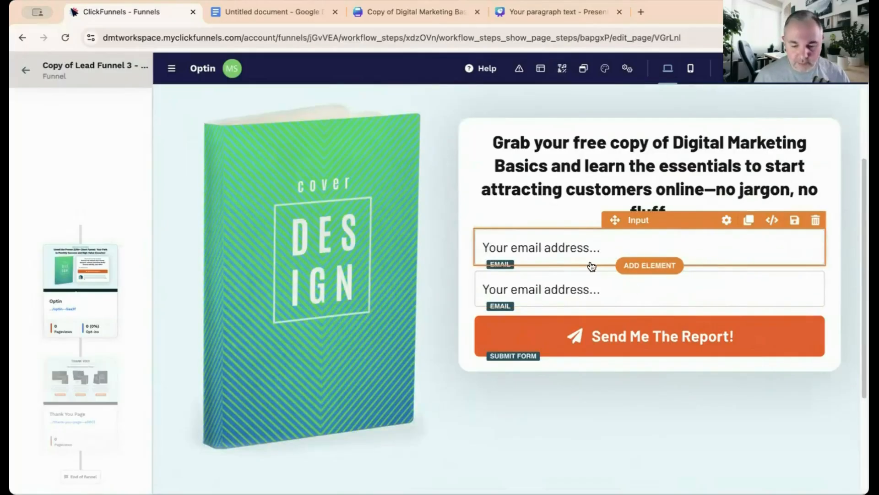
click(614, 248)
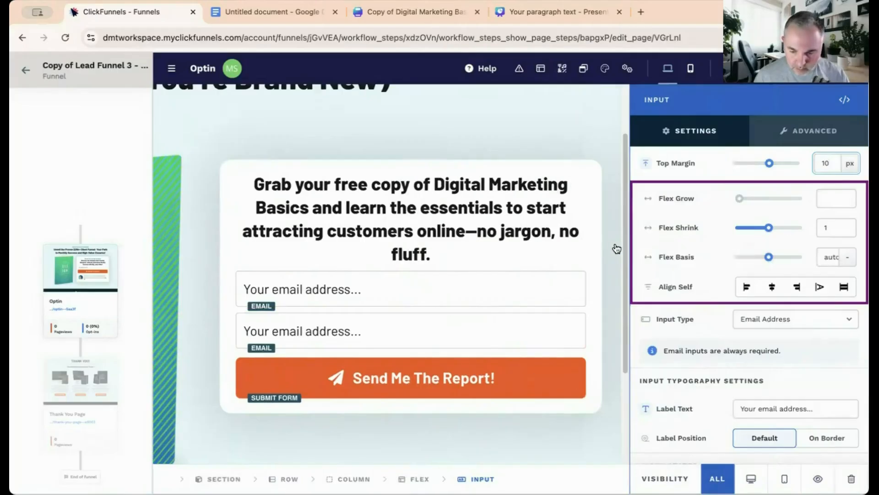
click(781, 317)
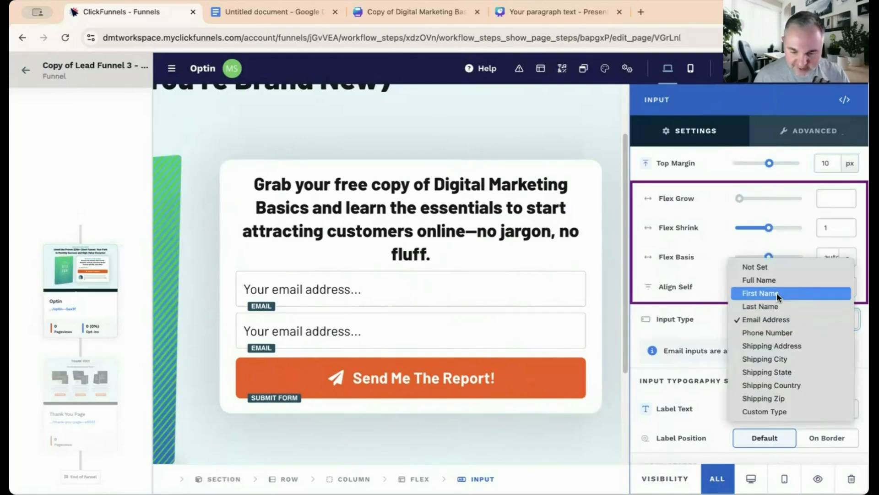
click(776, 294)
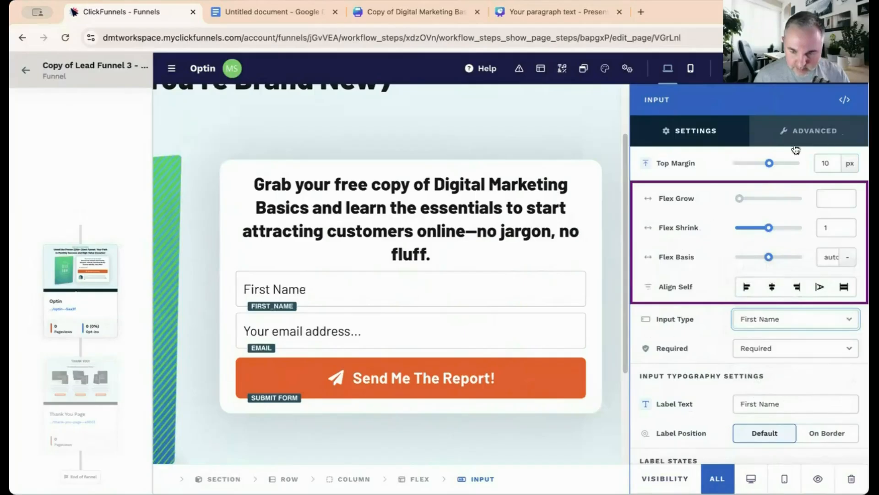
click(600, 134)
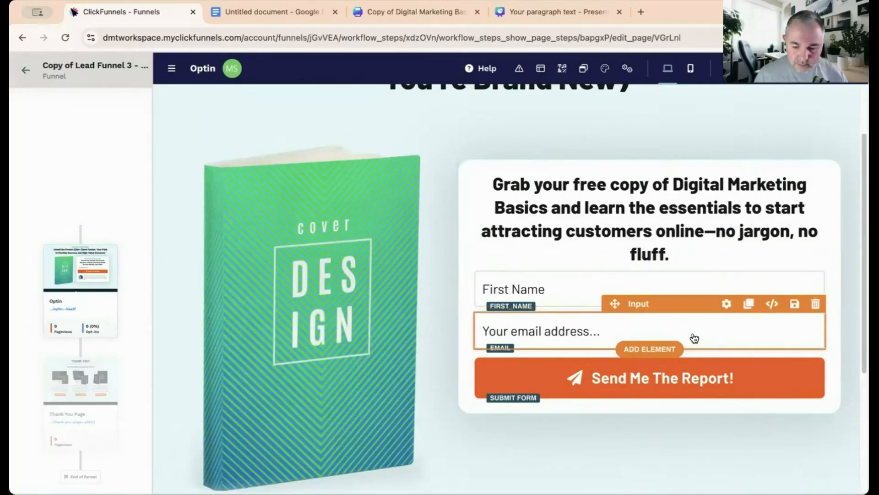
- Change the form's submit button text to "Send Me The Guide"
click(666, 382)
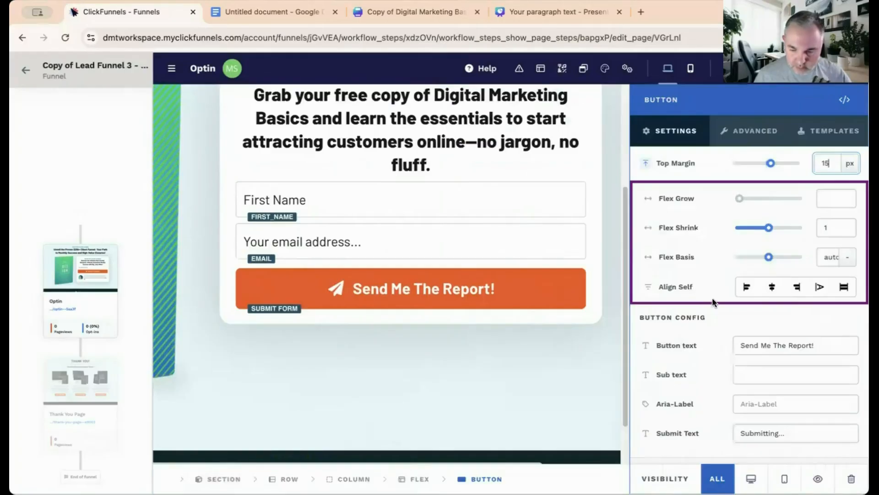
drag(789, 346, 817, 346)
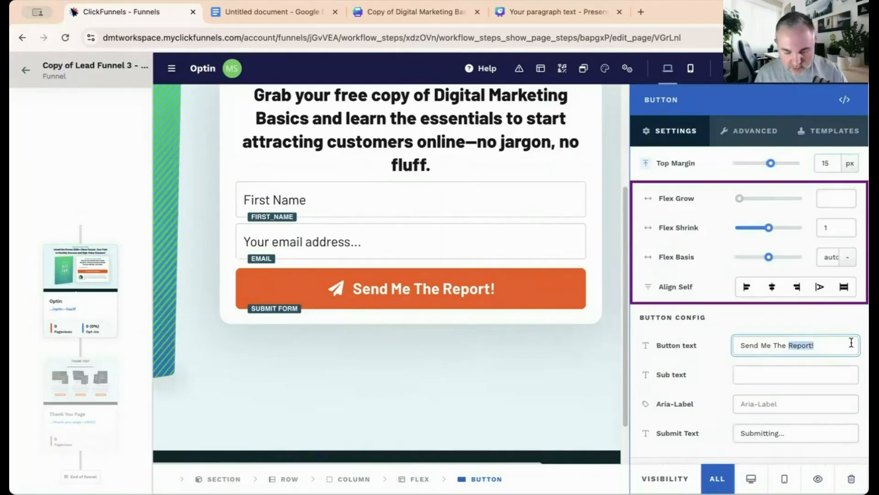
text(Do)
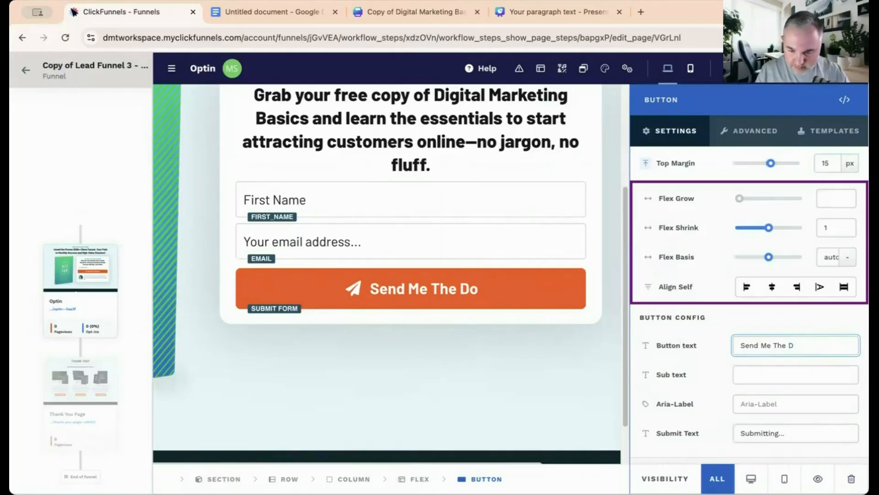
key(BackSpace)
text(Guide)
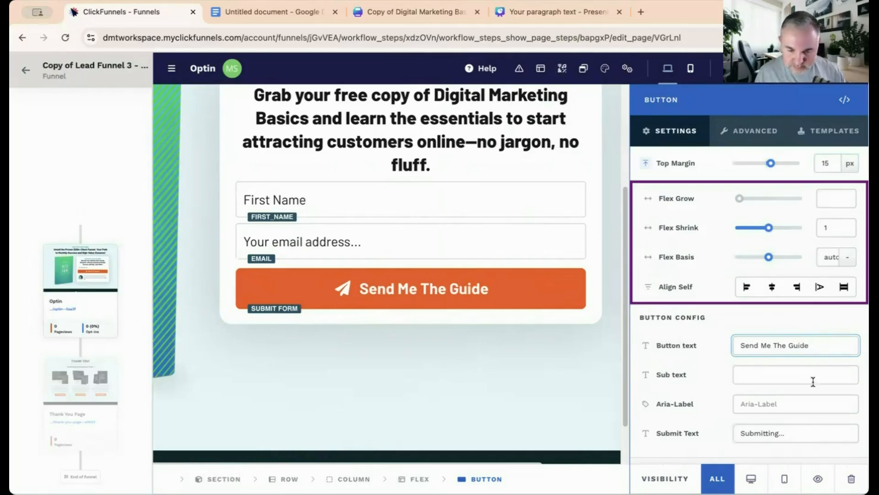
click(503, 363)
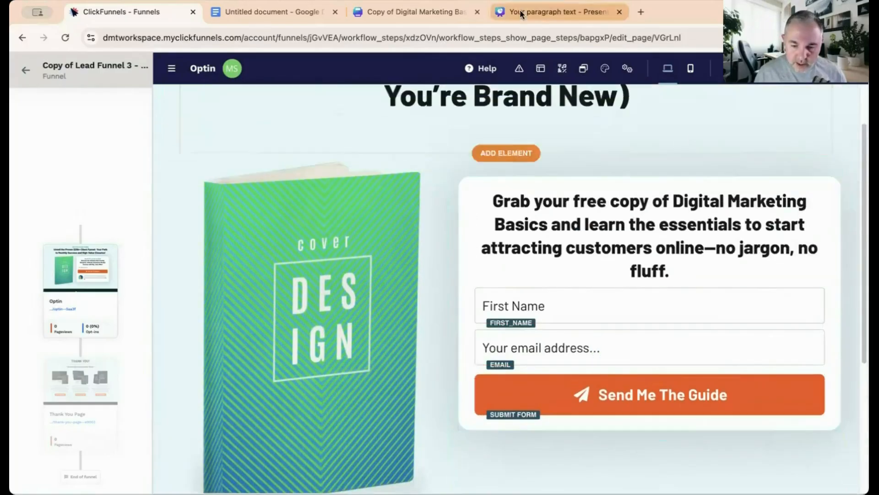
scroll(526, 169, up, 3)
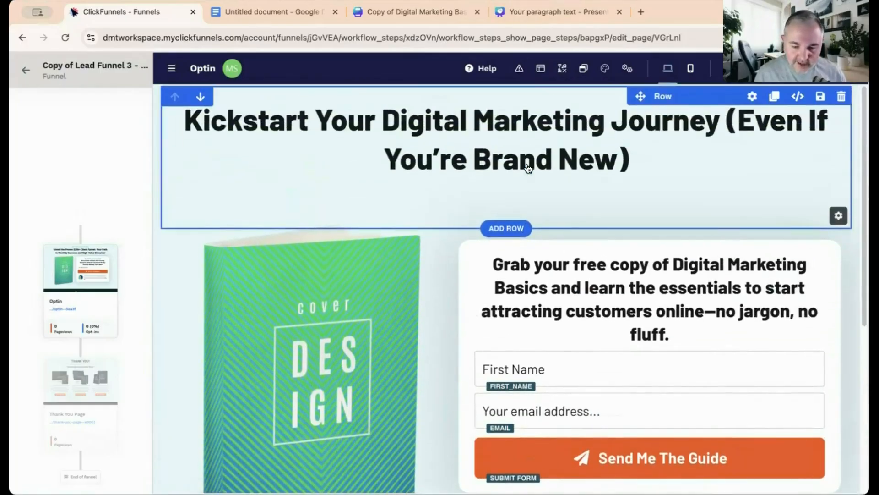
- Upload the Digital Marketing Basics cover image and use it to replace the placeholder book image on the opt-in page
click(404, 7)
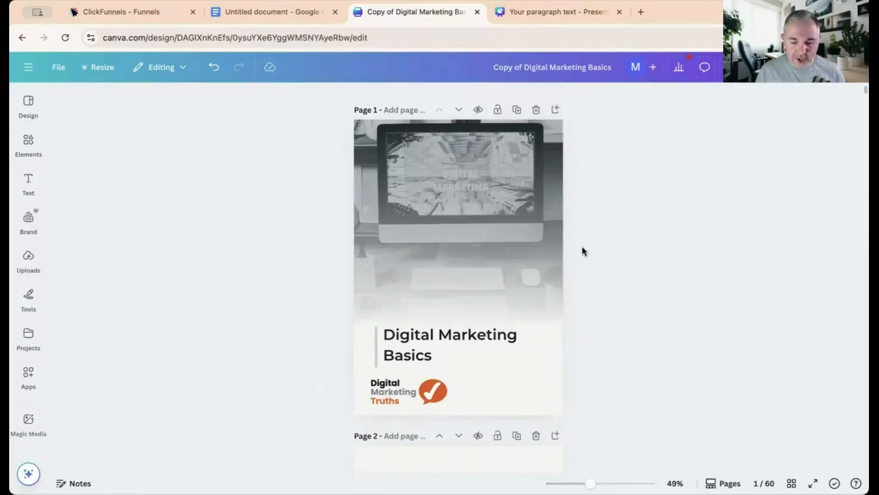
click(120, 12)
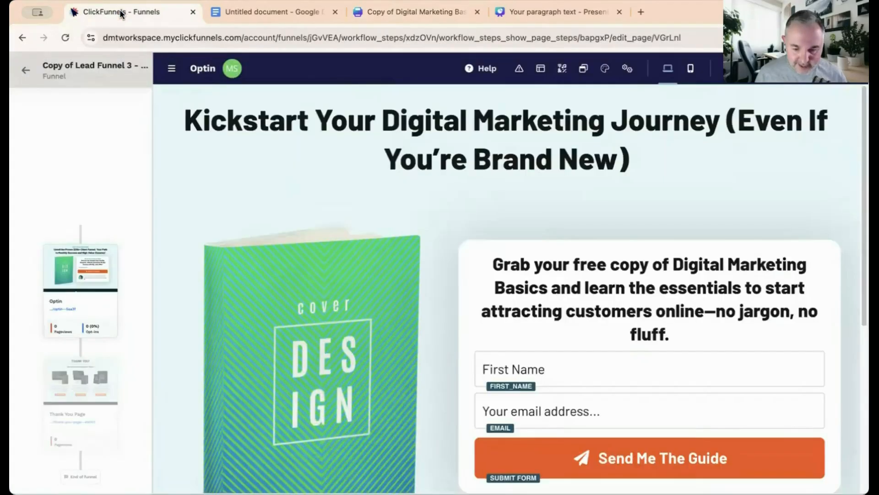
scroll(385, 247, down, 5)
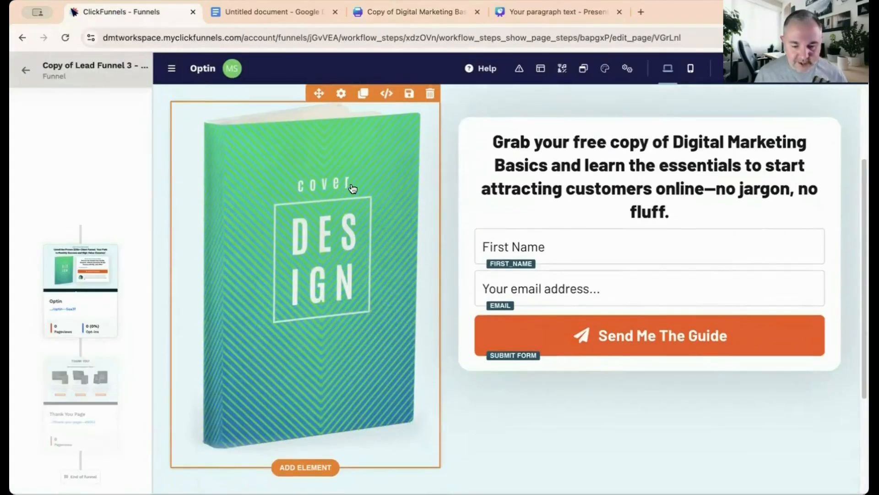
click(335, 215)
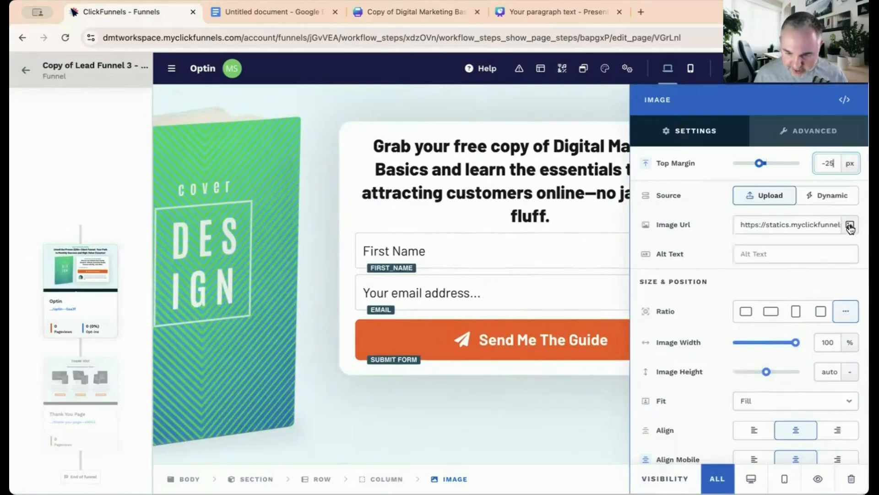
click(850, 228)
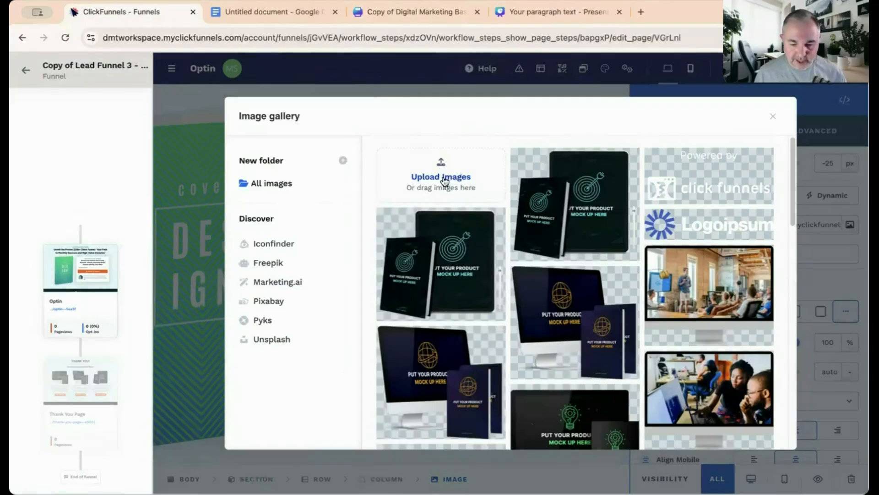
click(458, 190)
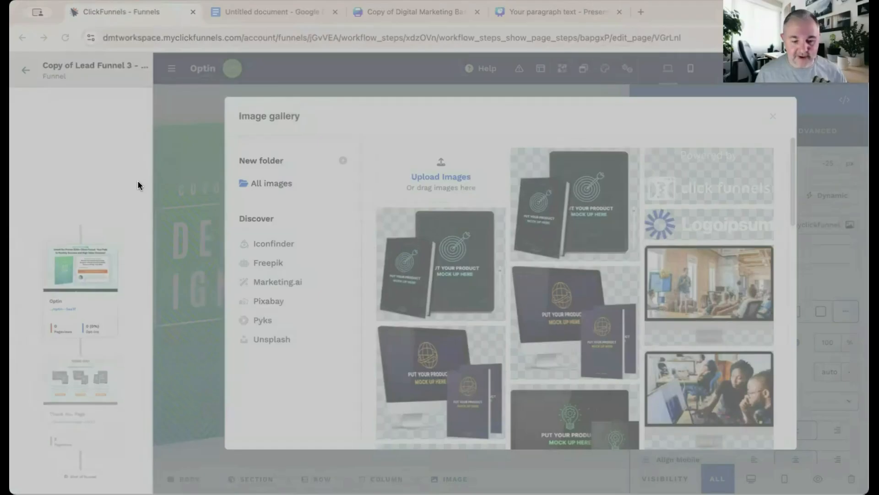
click(827, 381)
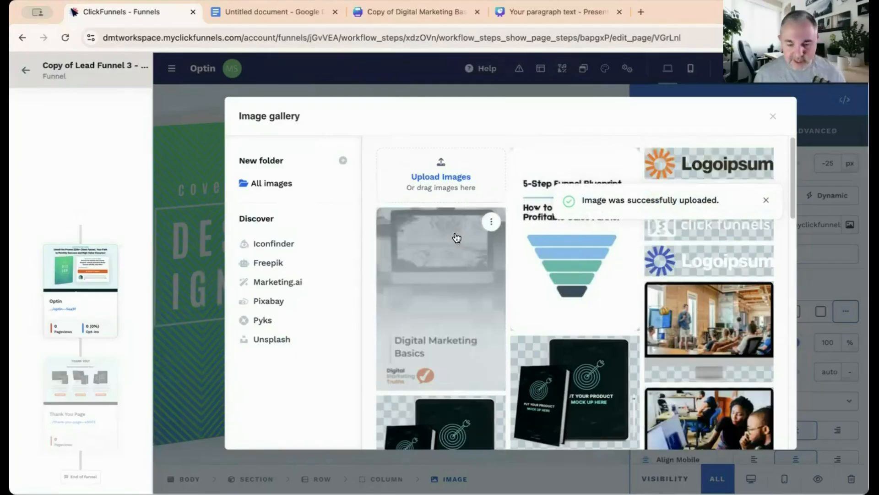
click(451, 254)
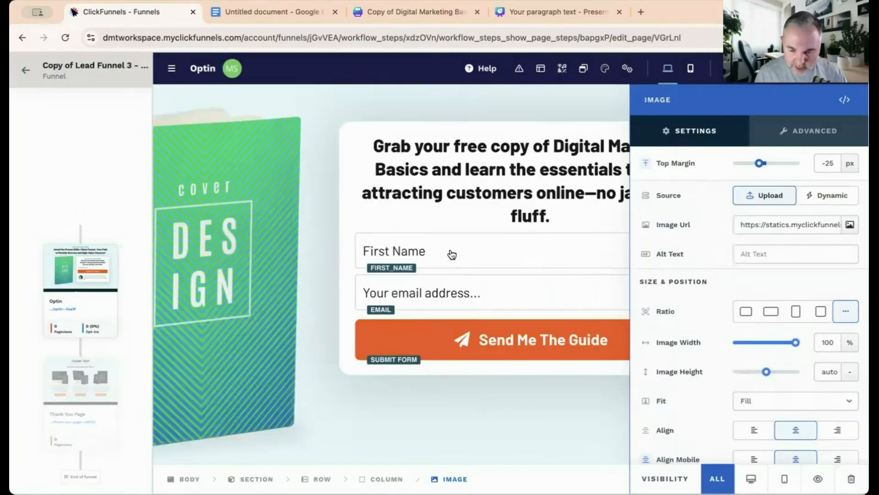
click(490, 397)
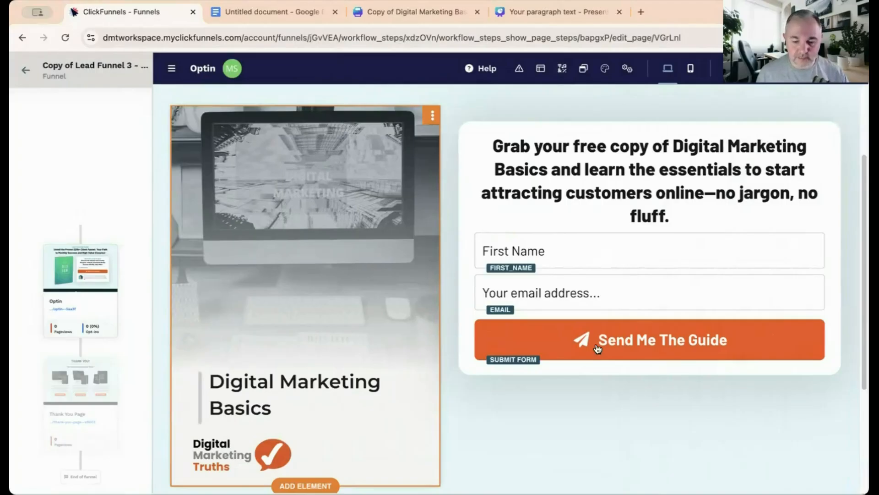
- Examine the "Send Me The Guide" button's submit action settings and look over the whole opt-in page
click(626, 401)
scroll(617, 325, up, 2)
scroll(563, 205, down, 1)
click(564, 203)
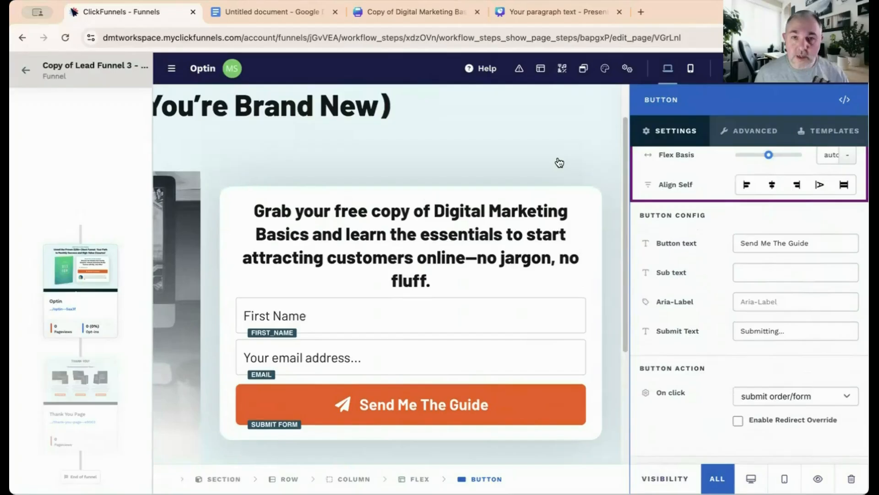
click(430, 413)
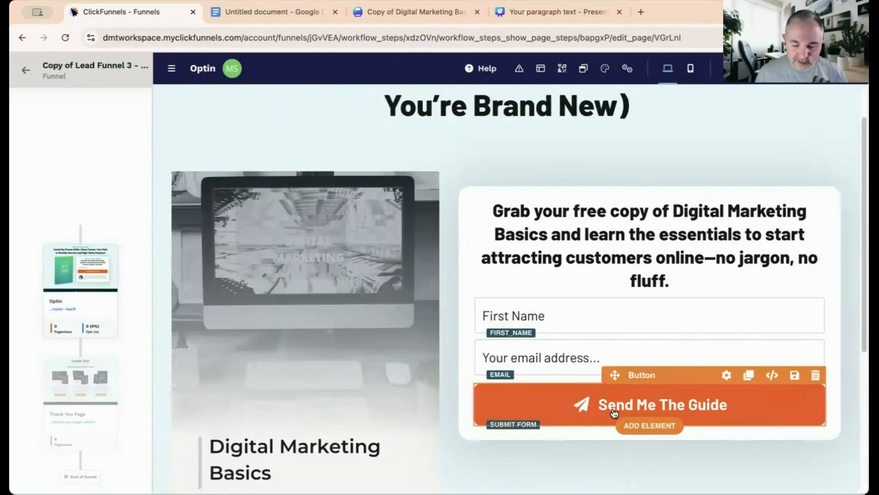
click(613, 413)
scroll(774, 380, down, 5)
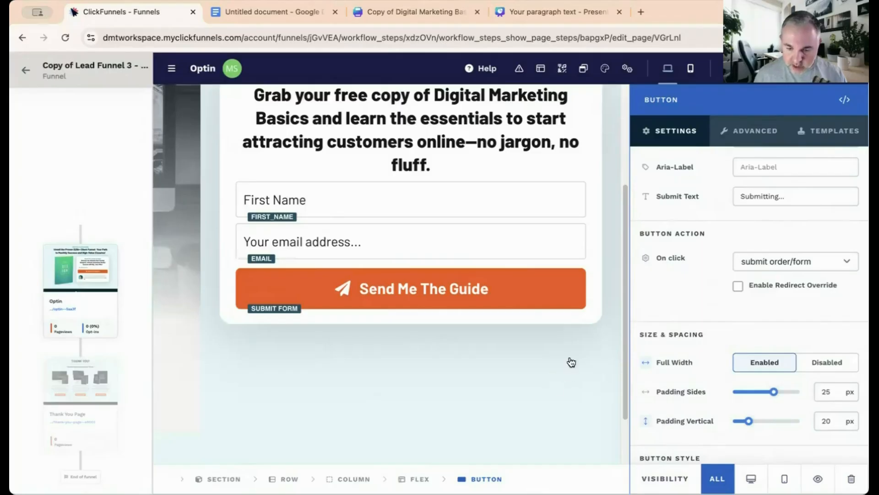
click(559, 389)
scroll(746, 265, down, 2)
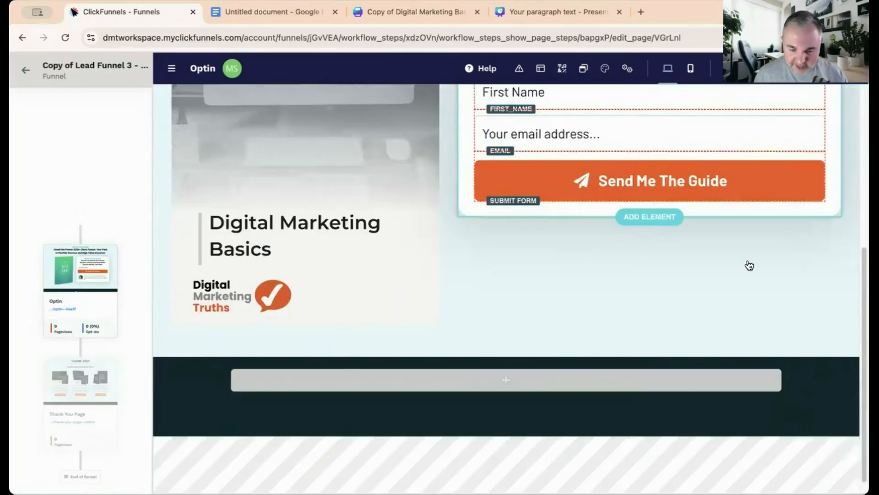
scroll(752, 262, up, 3)
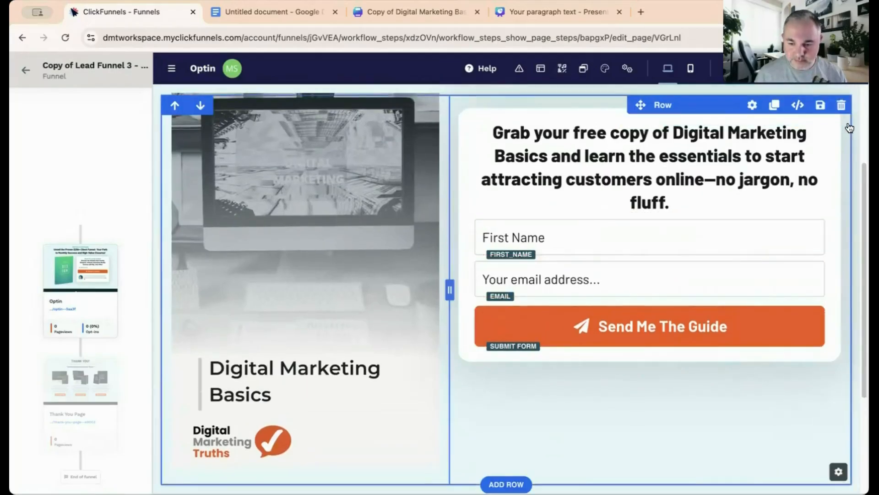
scroll(860, 90, up, 3)
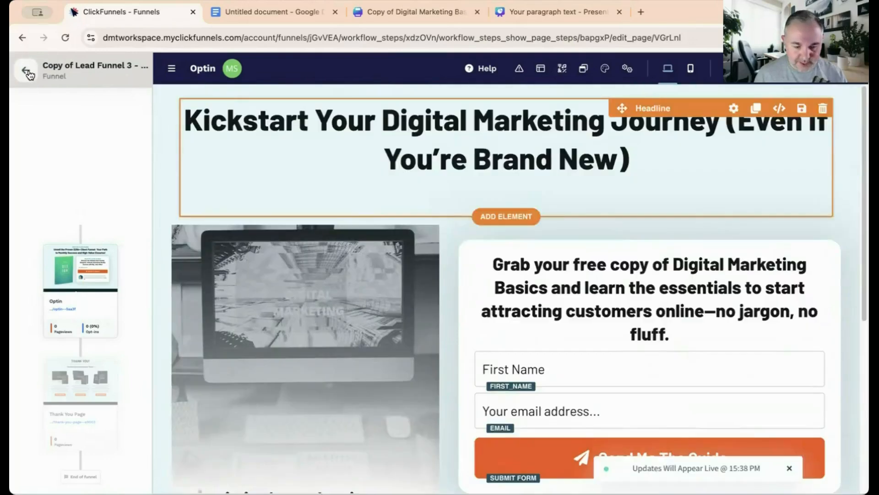
- Return to the funnel workflow and open the Thank You Page for editing
click(27, 71)
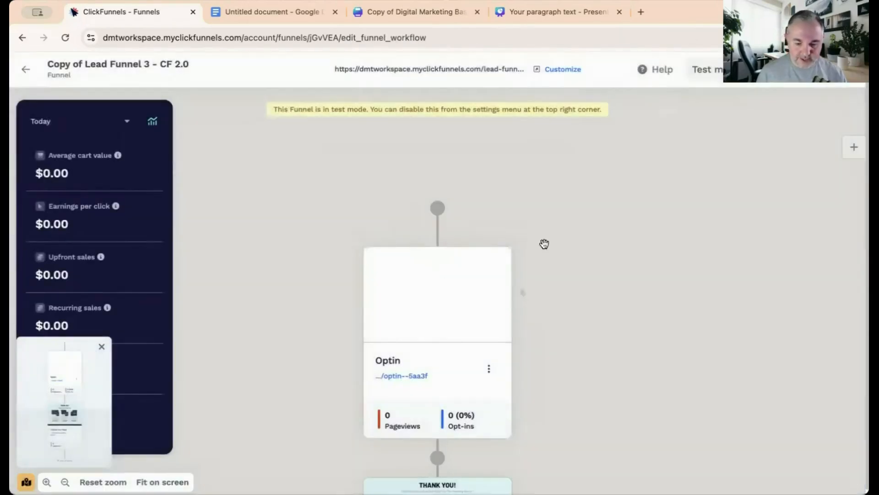
scroll(586, 268, down, 1)
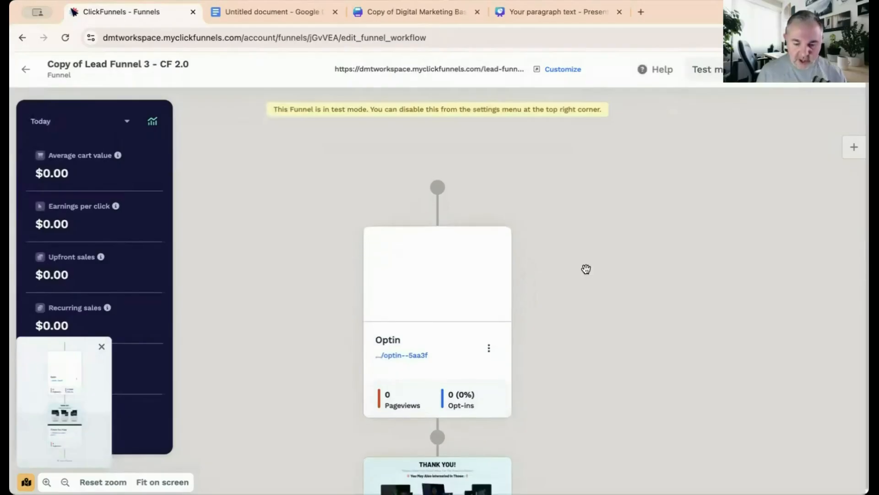
mouse_move(416, 270)
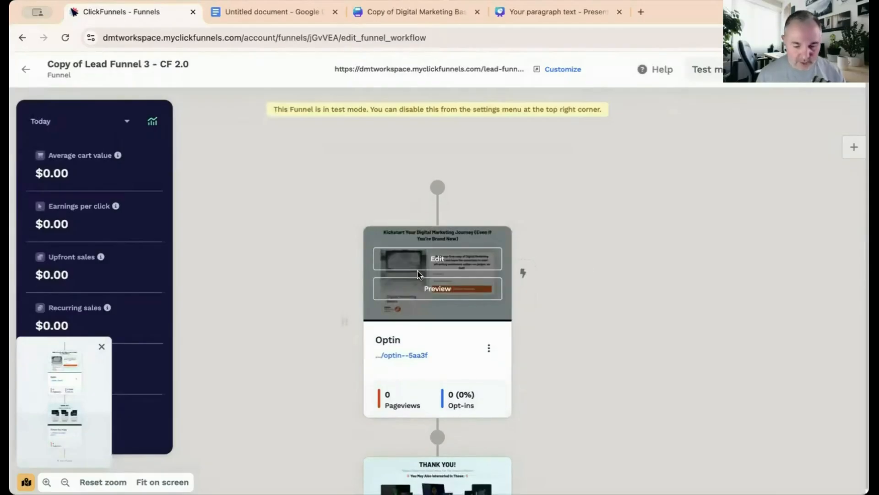
scroll(416, 273, down, 4)
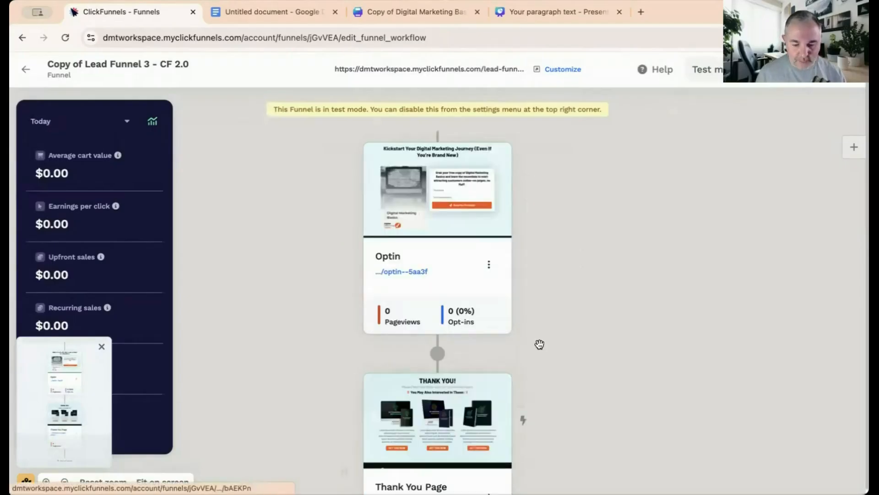
scroll(565, 288, down, 5)
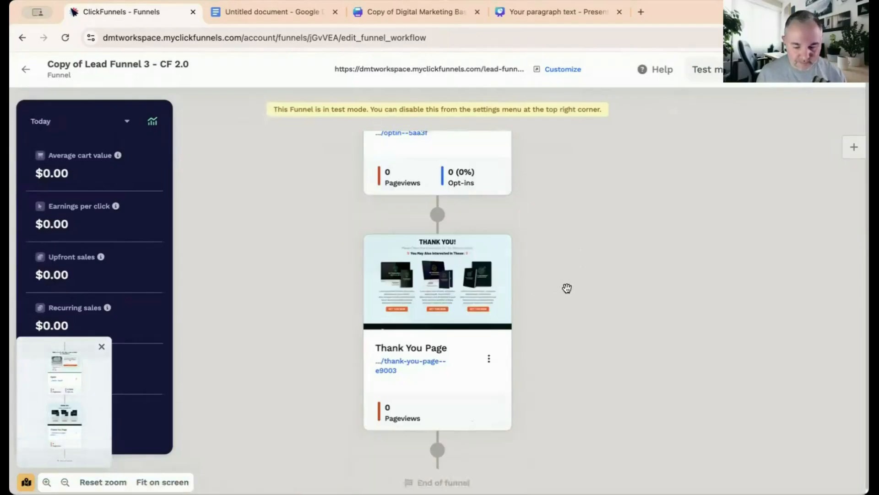
mouse_move(438, 238)
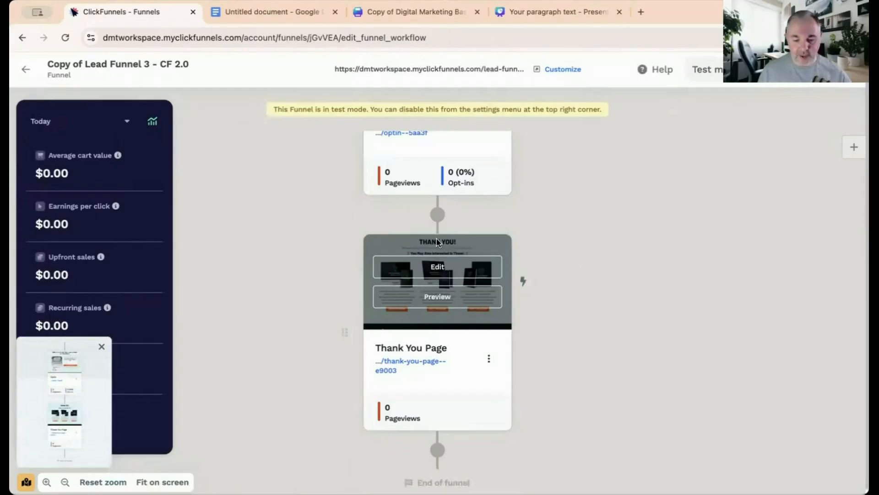
click(435, 269)
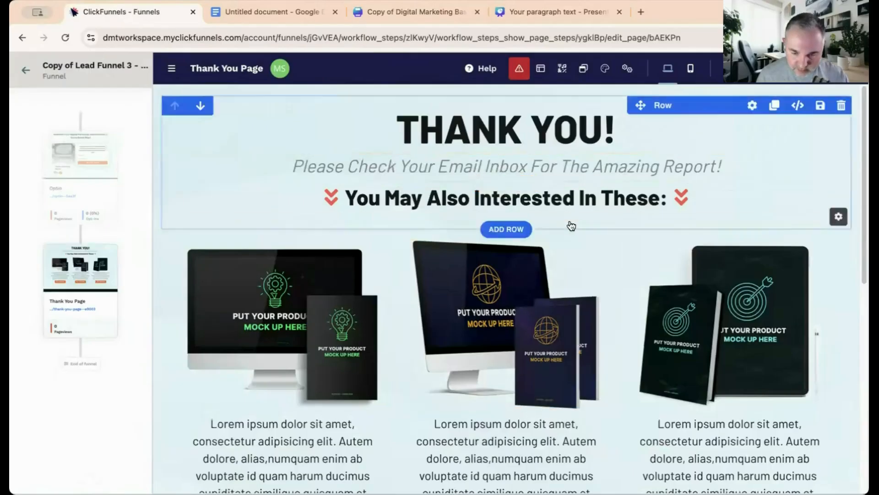
- Delete the Footer Universal 1 section from the bottom of the Thank You Page
scroll(605, 216, down, 7)
scroll(607, 217, down, 3)
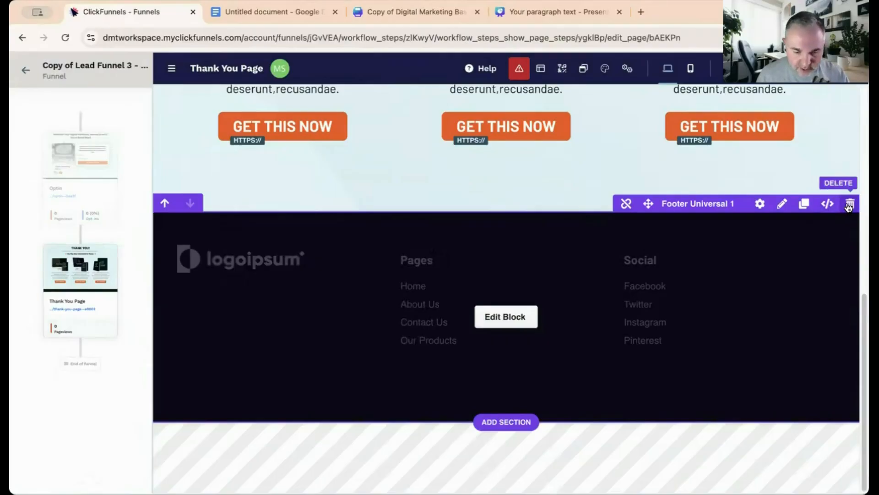
click(849, 205)
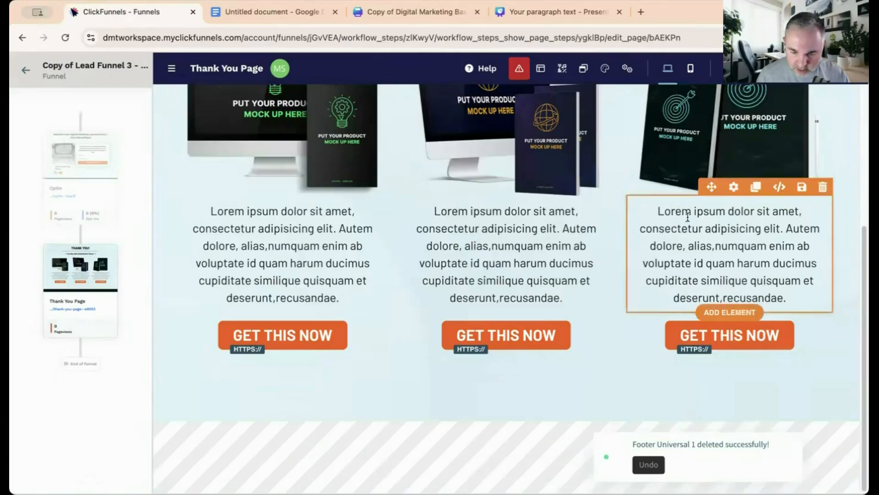
- Delete the three-column product row and the "You May Also Interested In These:" headline from the Thank You Page
scroll(844, 206, up, 5)
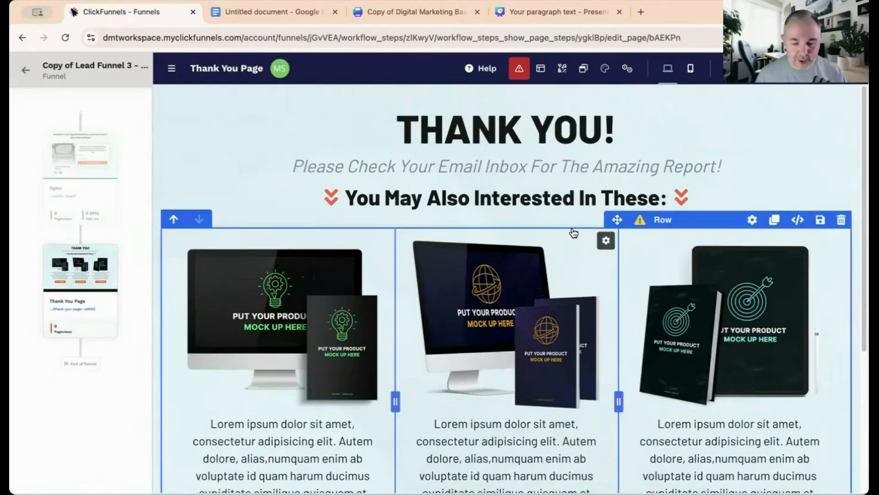
click(842, 221)
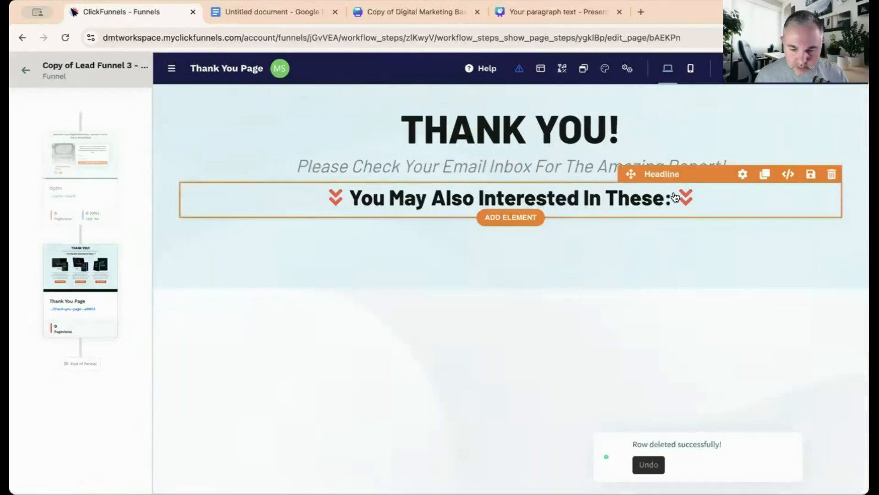
click(832, 174)
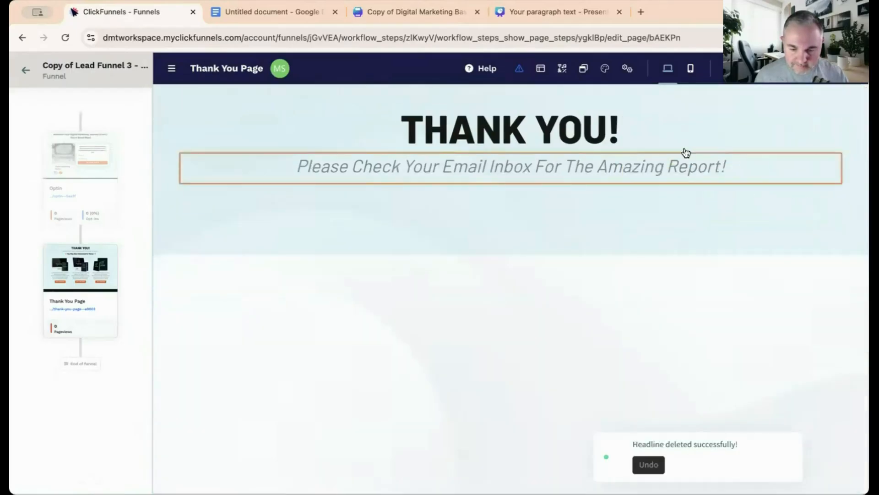
- Replace the italic headline text under "THANK YOU!" with "Here Is Your Guide"
click(531, 167)
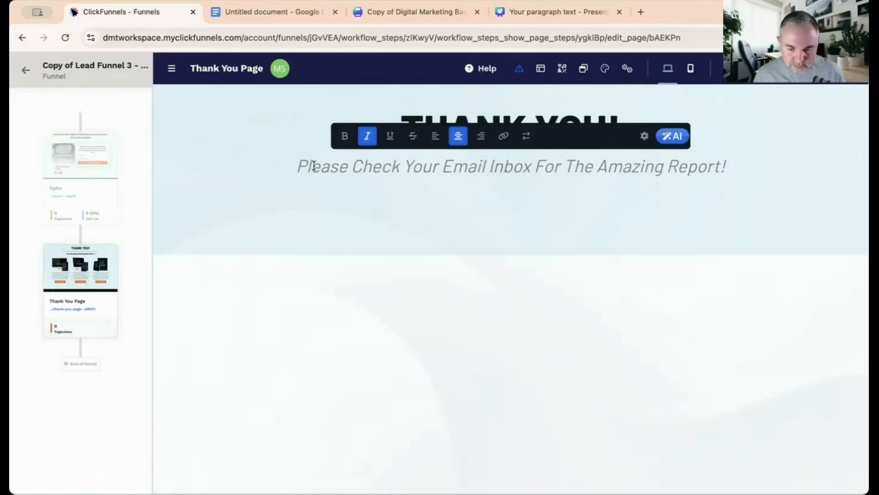
drag(297, 166, 728, 179)
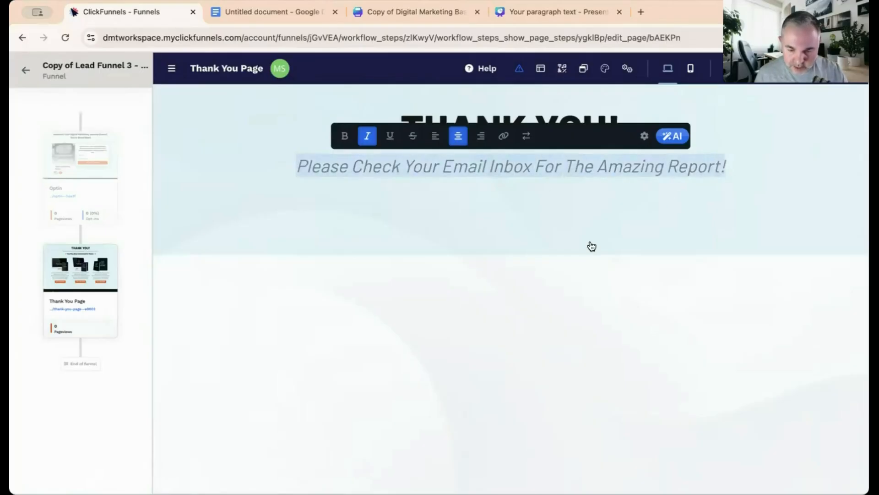
key(BackSpace)
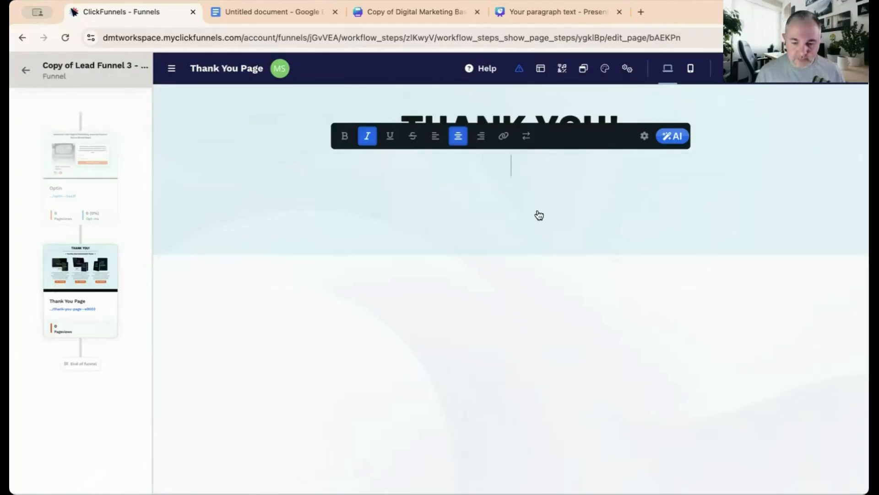
text(Here I)
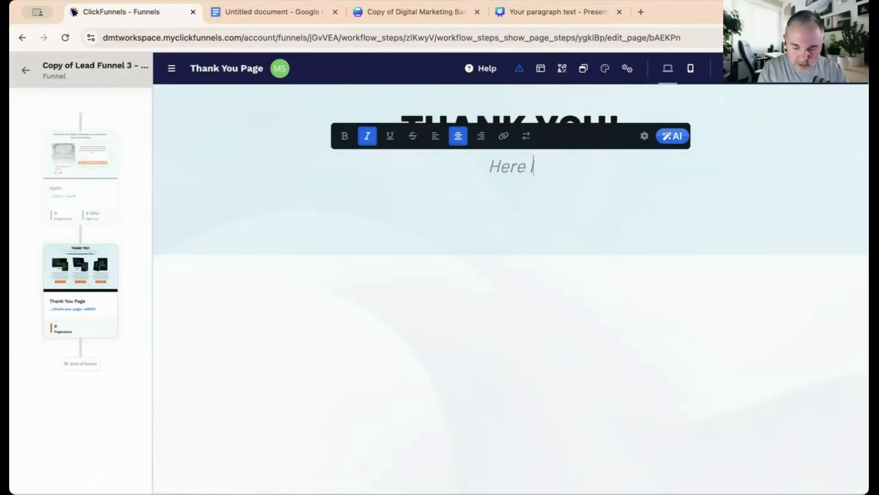
text(s You)
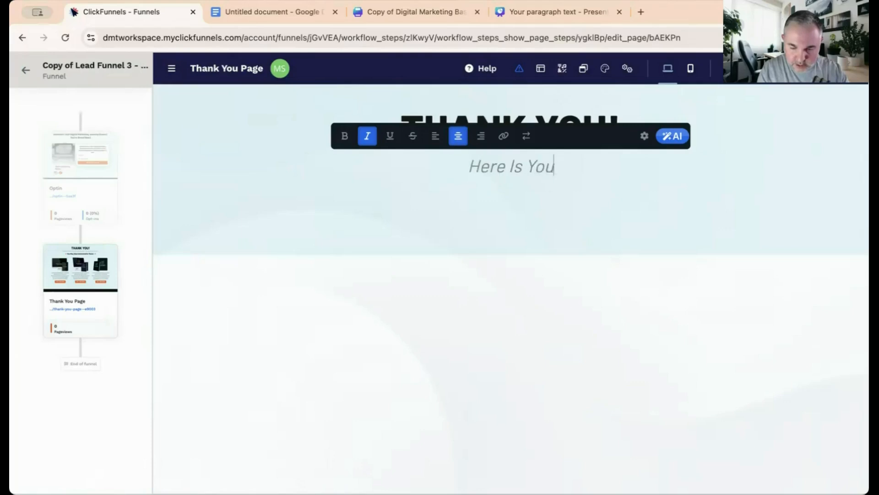
text(r Guide)
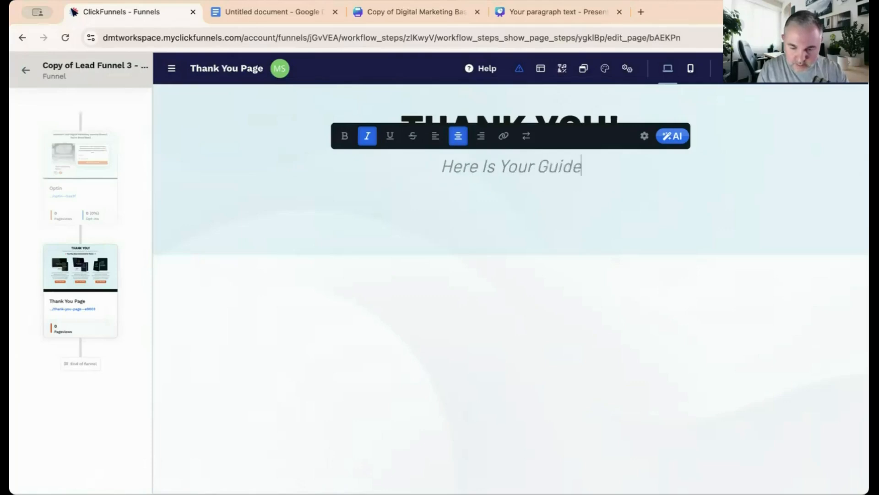
click(602, 301)
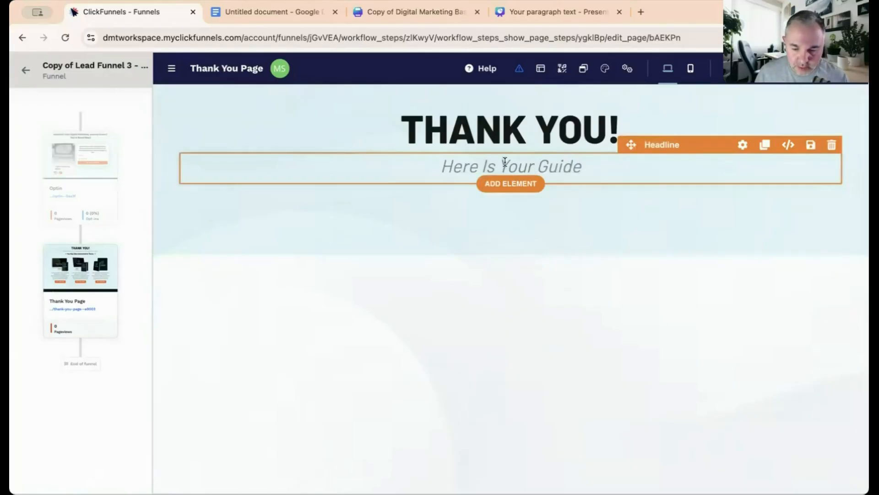
- Add a Button element directly below the "Here Is Your Guide" headline on the Thank You Page
click(508, 188)
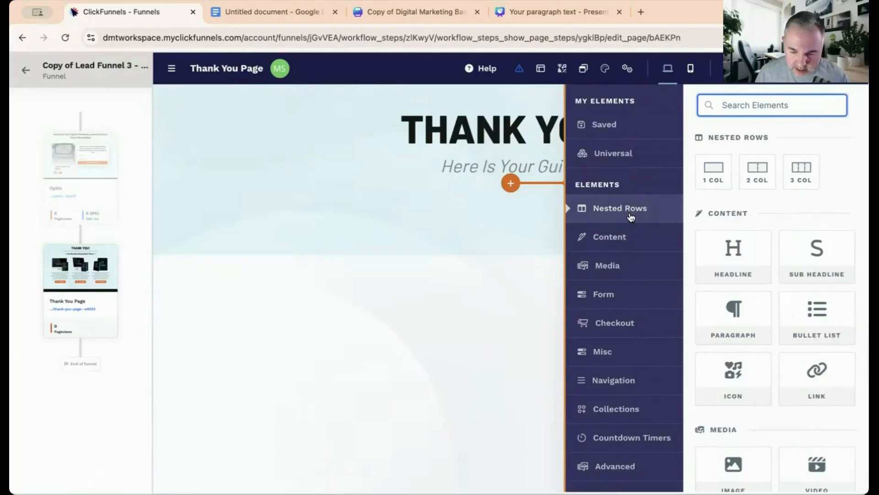
click(609, 296)
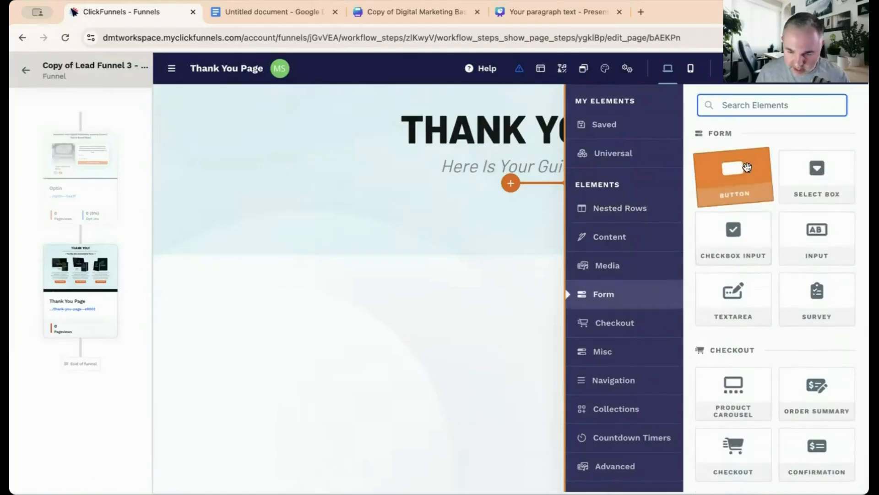
drag(734, 172, 533, 223)
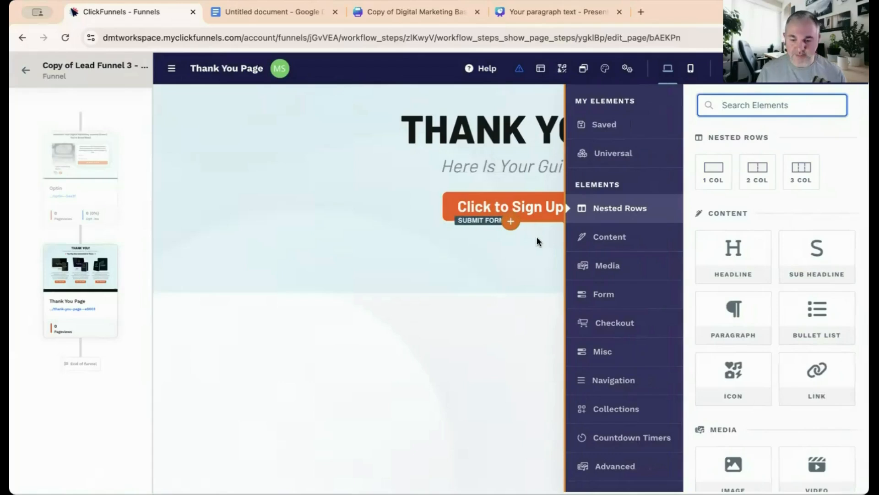
click(536, 246)
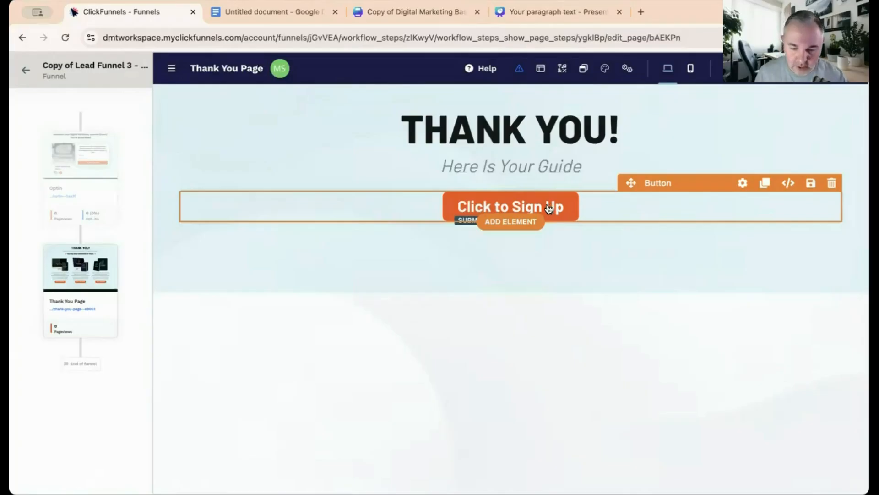
- Change the new button's text to "DOWNLOAD NOW" and close its settings
click(548, 208)
drag(813, 224, 733, 223)
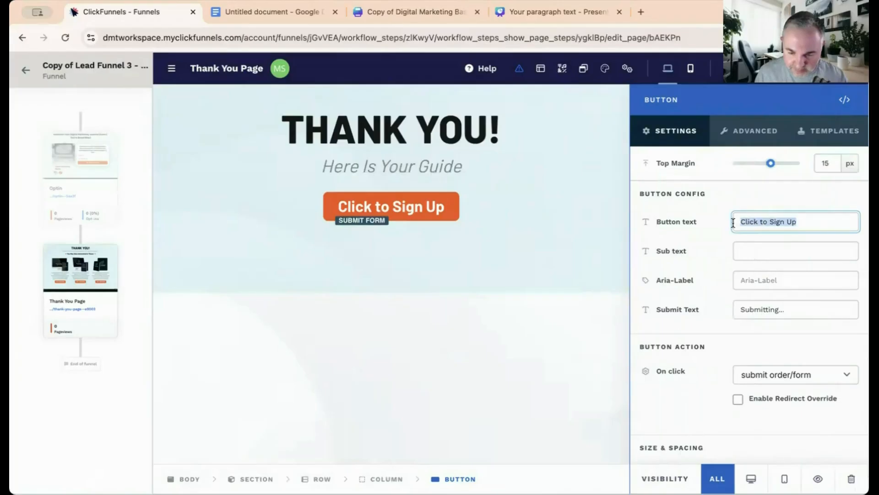
text(DO)
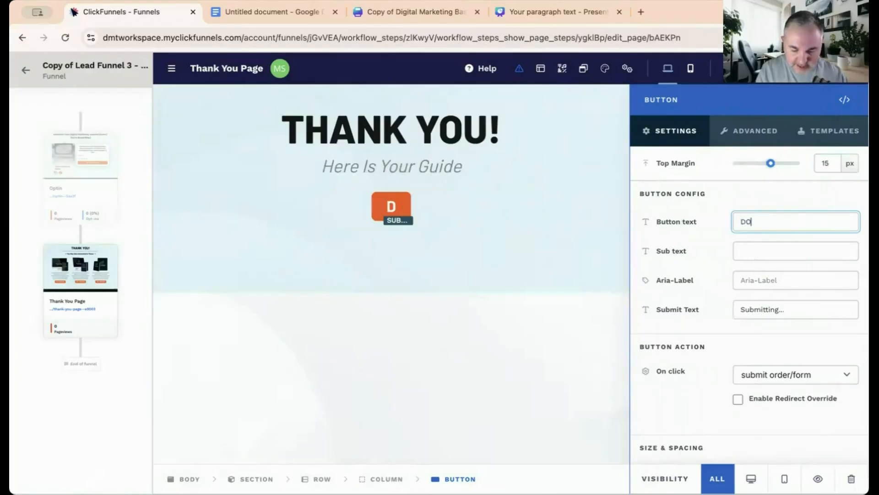
text(WN)
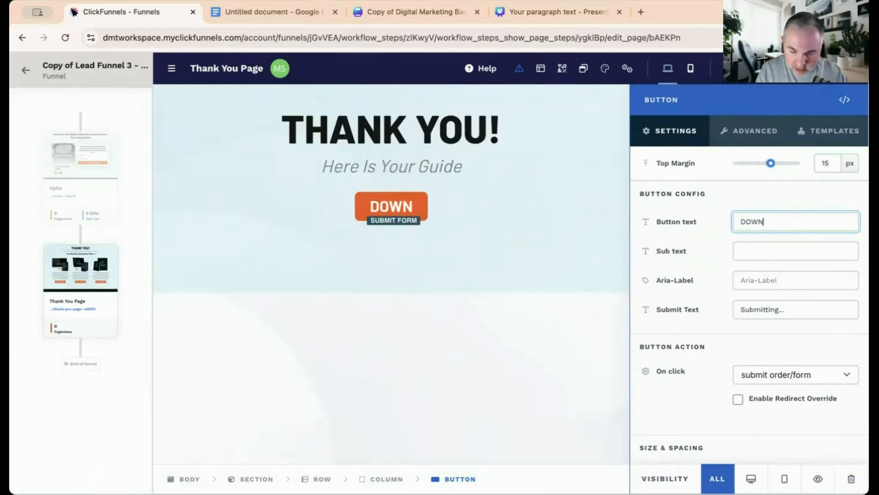
text(LOAD NOW)
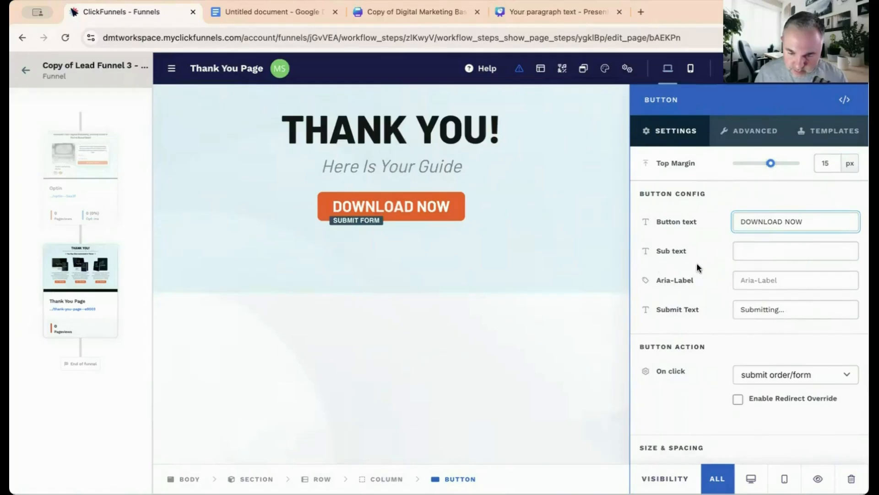
click(795, 280)
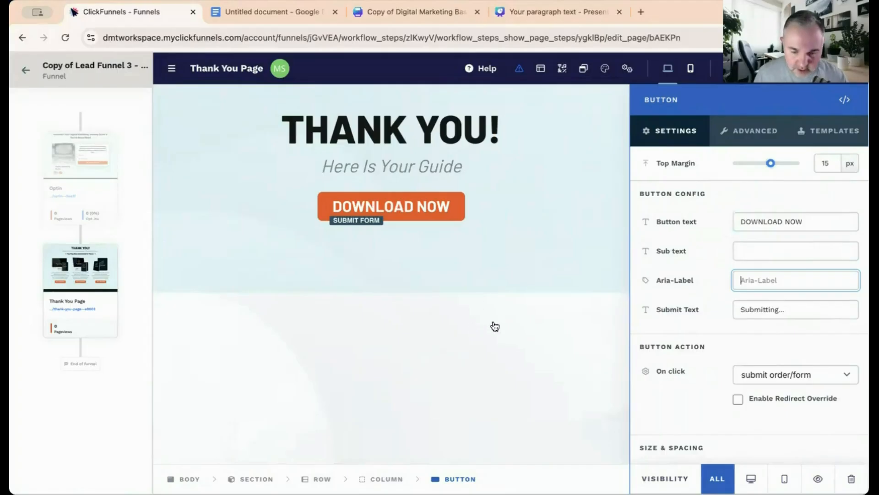
click(521, 269)
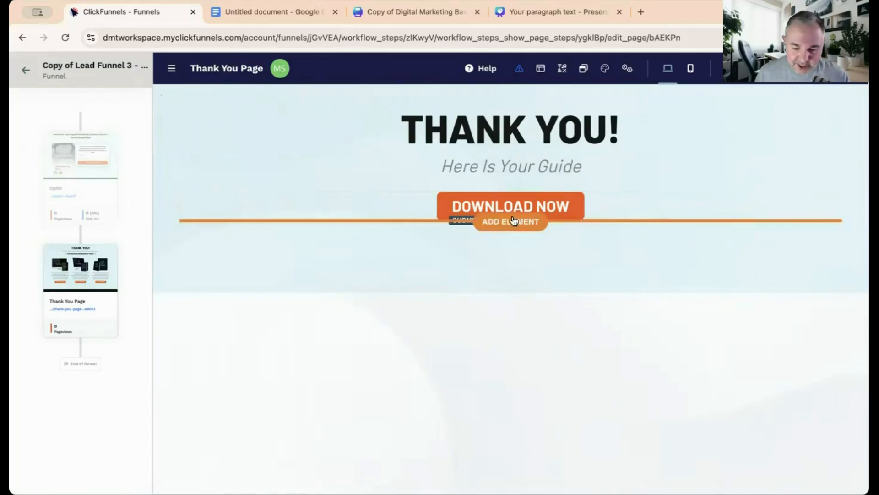
- Add a Video element below the DOWNLOAD NOW button and open its Video URL for entry
click(511, 221)
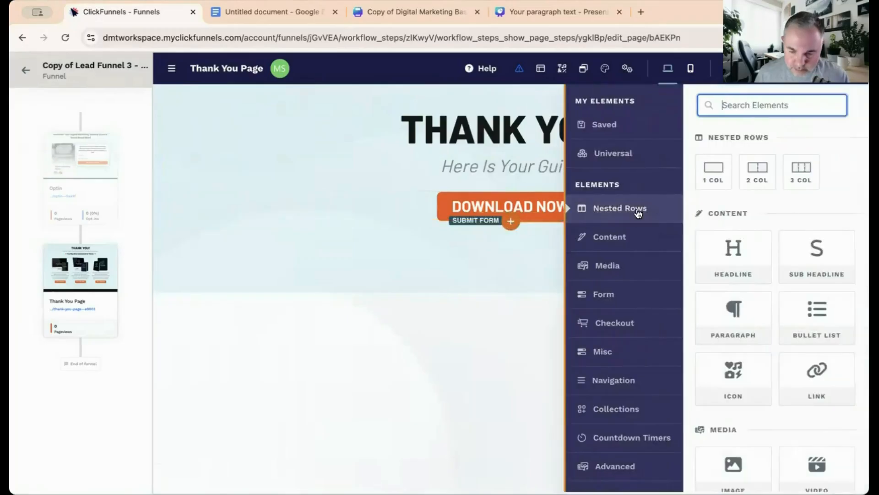
click(605, 270)
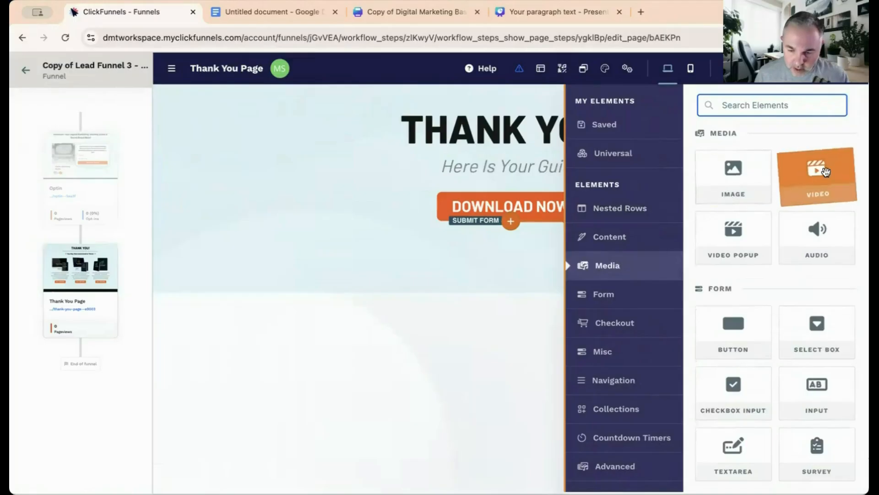
click(822, 173)
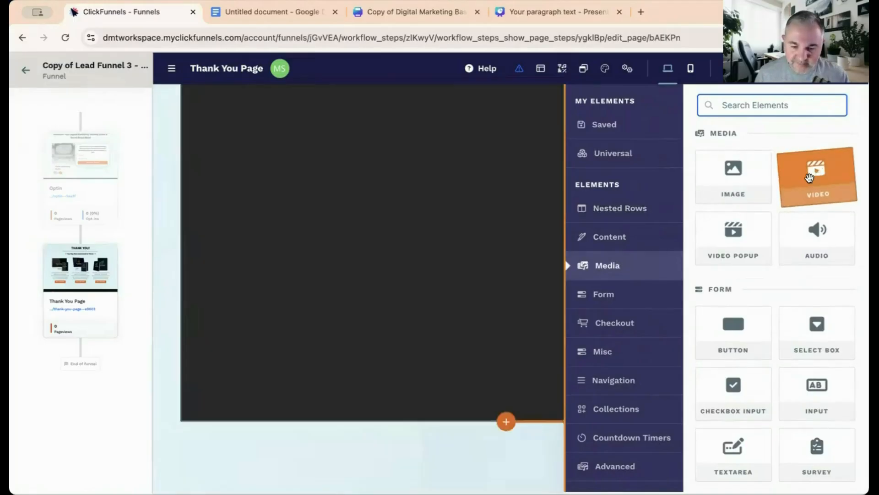
click(463, 224)
scroll(563, 238, up, 2)
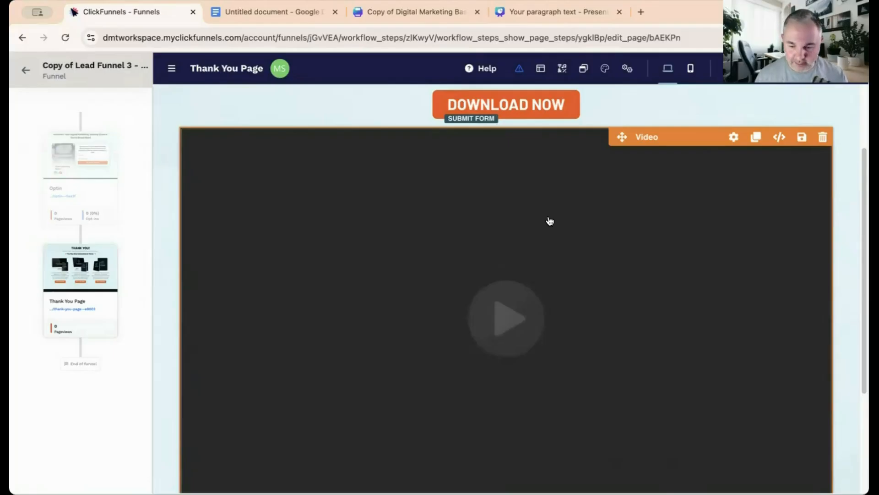
click(736, 137)
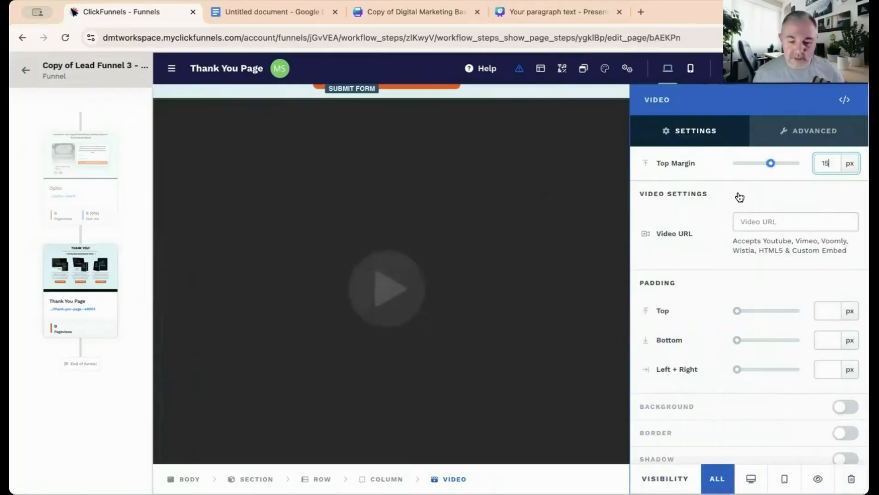
click(762, 224)
click(761, 223)
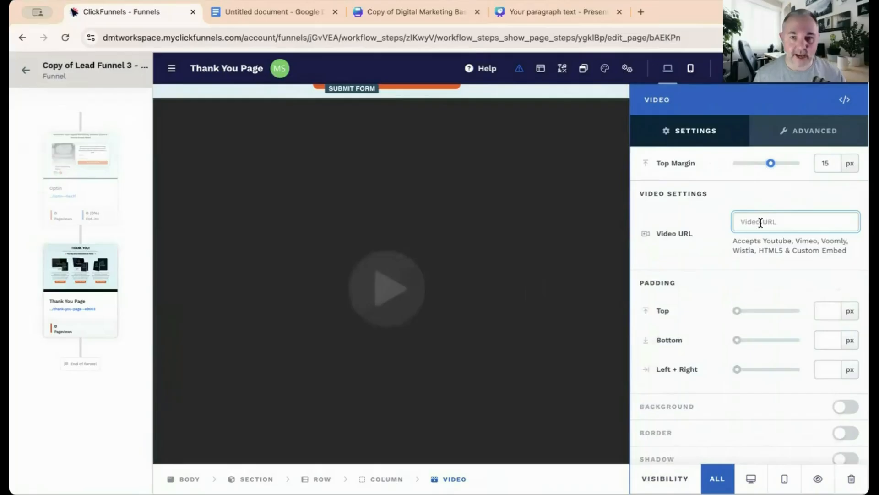
- Delete the Video element below the DOWNLOAD NOW button
click(601, 170)
click(784, 137)
click(622, 135)
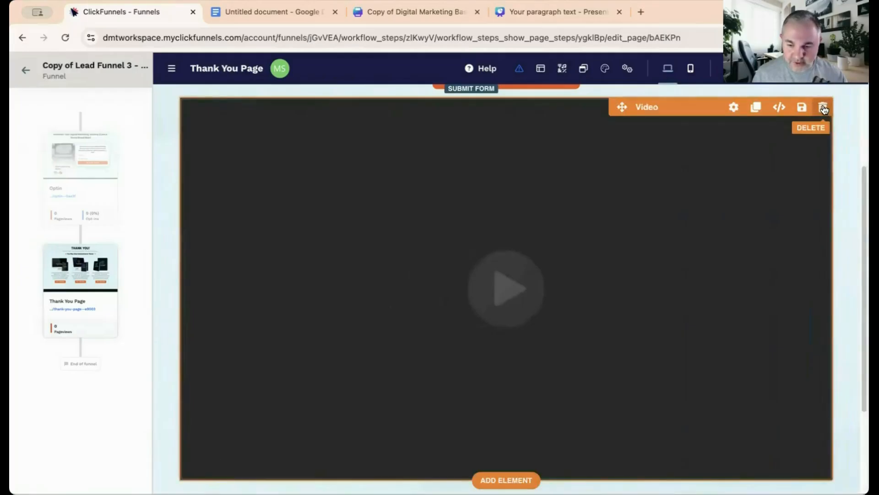
click(823, 109)
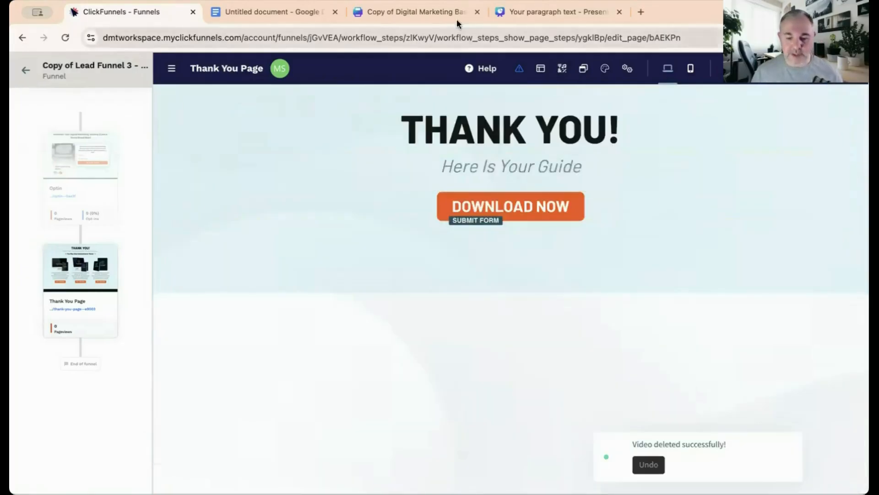
- Switch to the Digital Marketing Basics ebook in Canva and copy its public view link
click(429, 13)
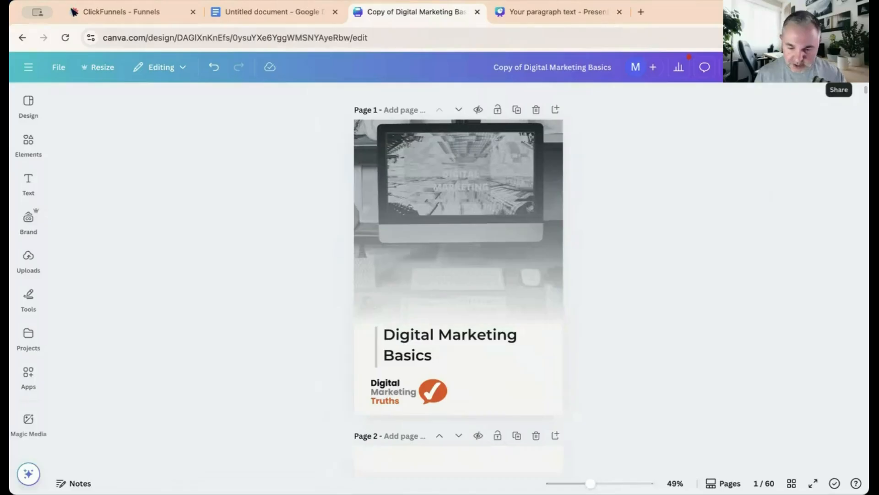
scroll(625, 237, down, 10)
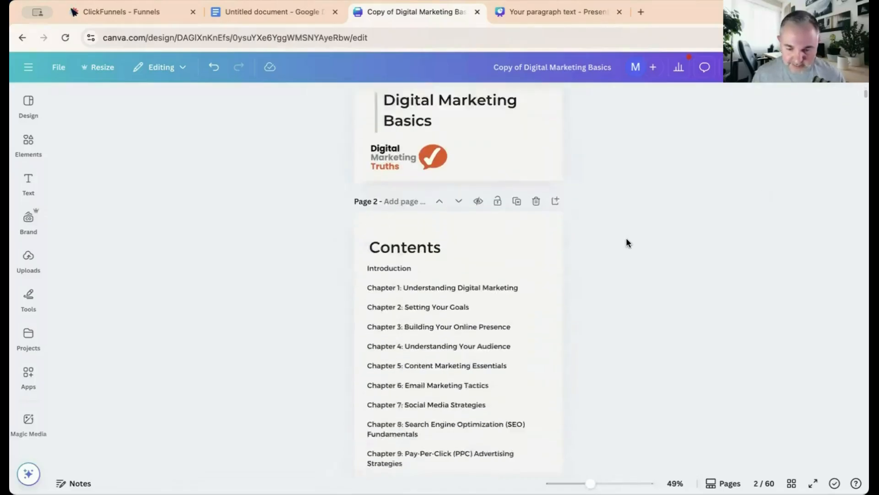
scroll(627, 239, down, 3)
scroll(627, 238, up, 10)
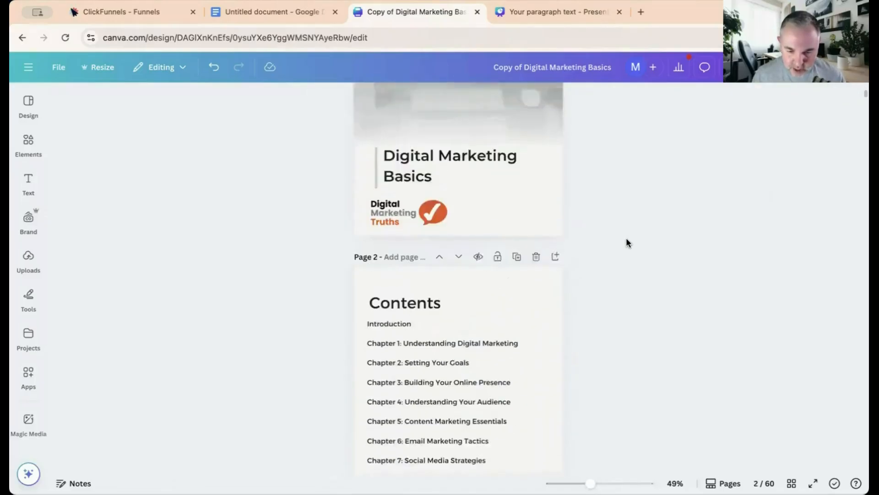
scroll(625, 237, up, 2)
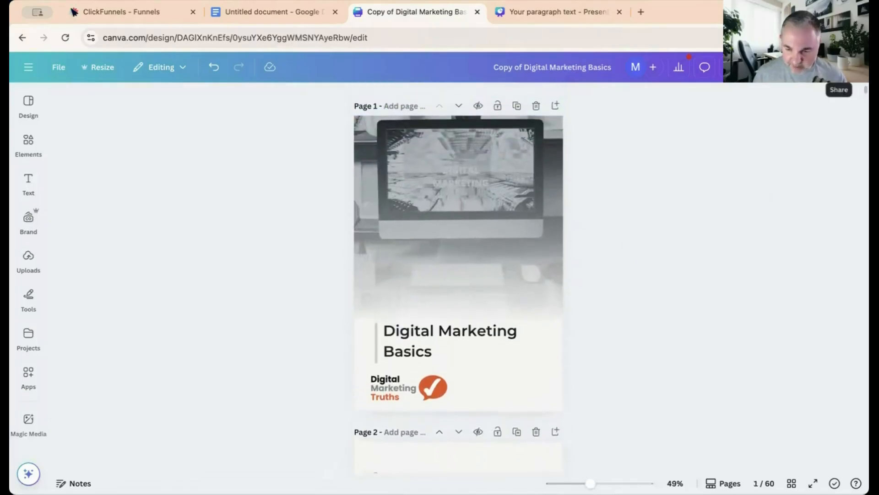
click(839, 68)
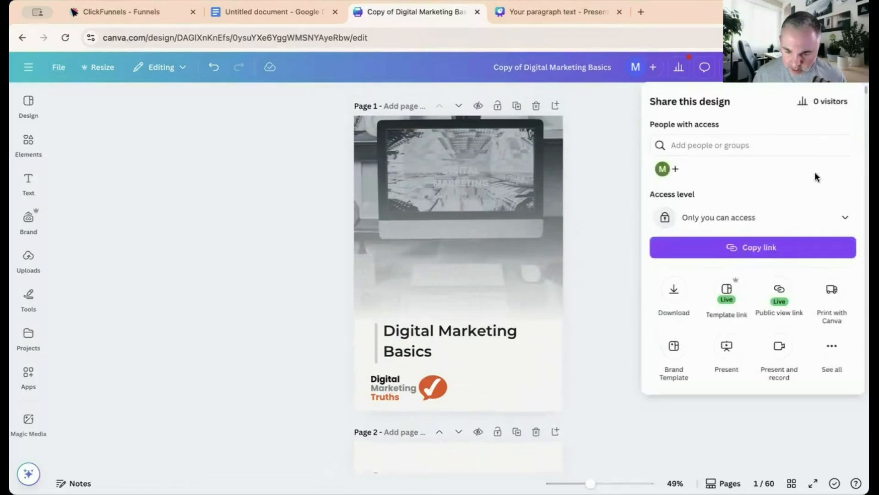
click(778, 290)
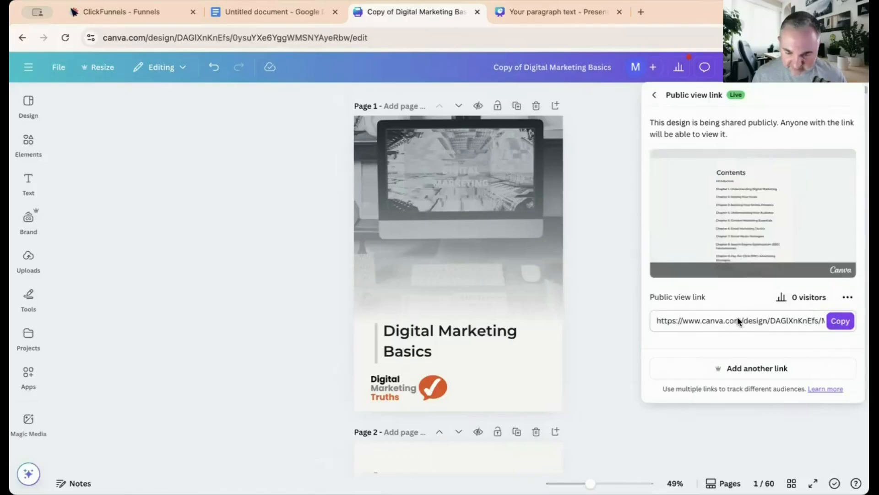
click(838, 321)
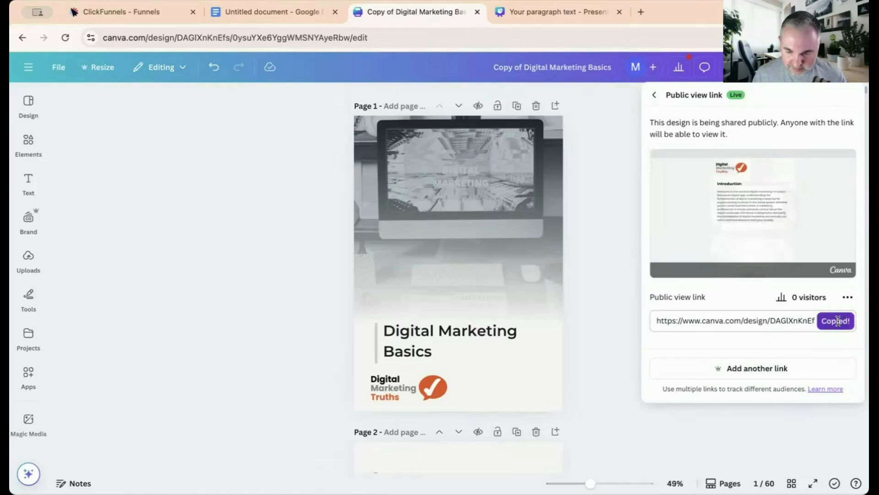
click(608, 256)
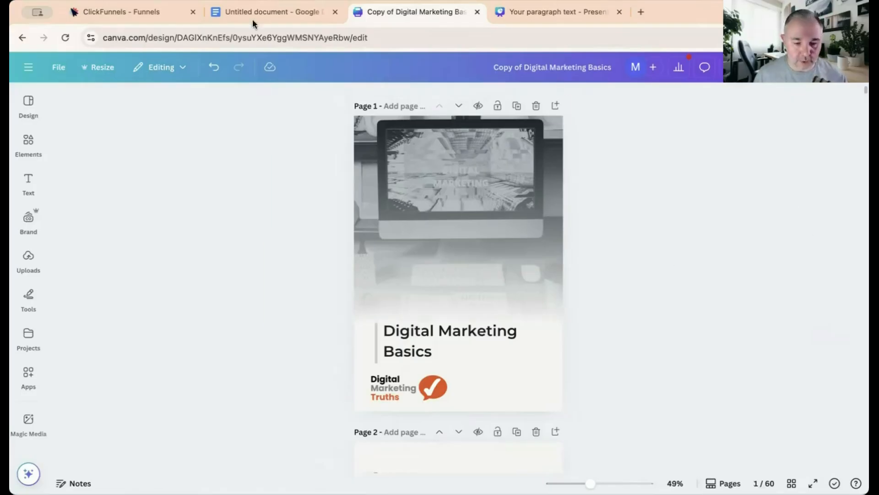
- Return to the ClickFunnels Thank You Page and set the DOWNLOAD NOW button's on-click action to "go to..."
click(120, 12)
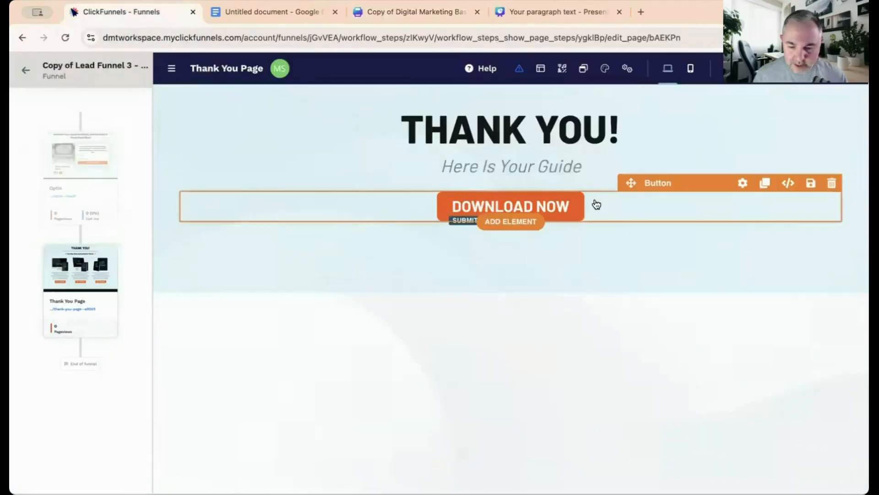
click(555, 211)
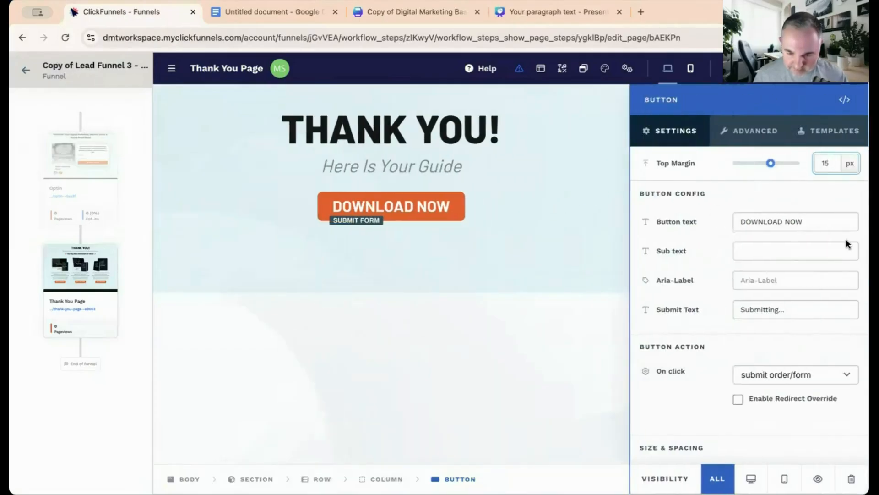
scroll(783, 258, down, 3)
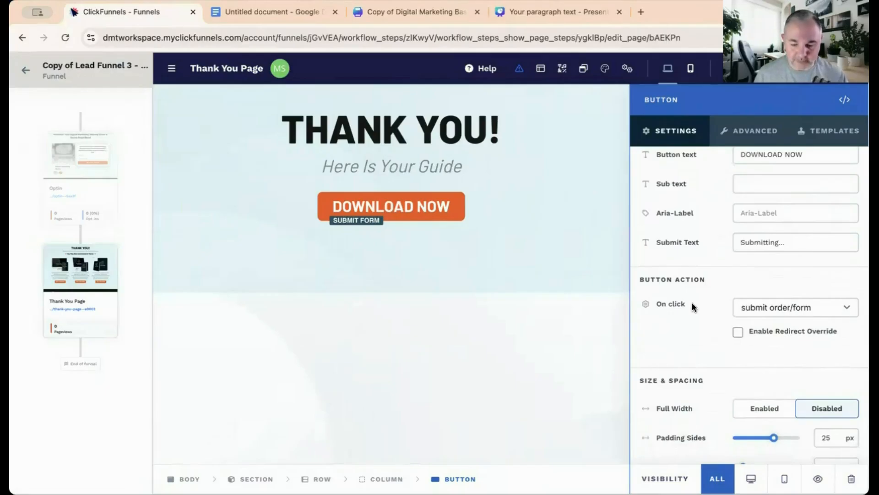
click(785, 309)
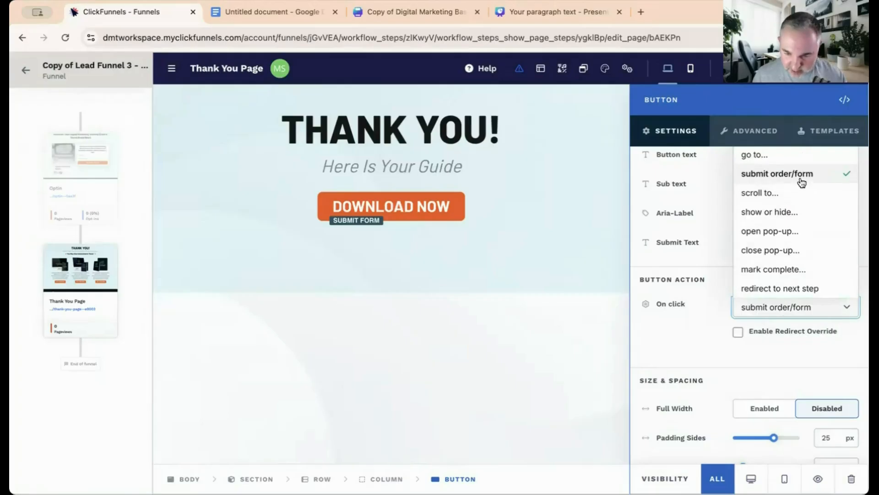
scroll(771, 170, up, 1)
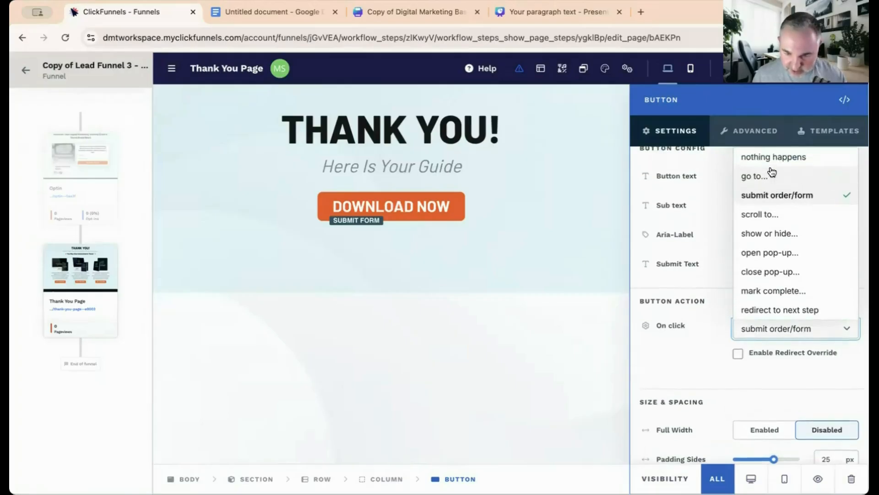
click(770, 177)
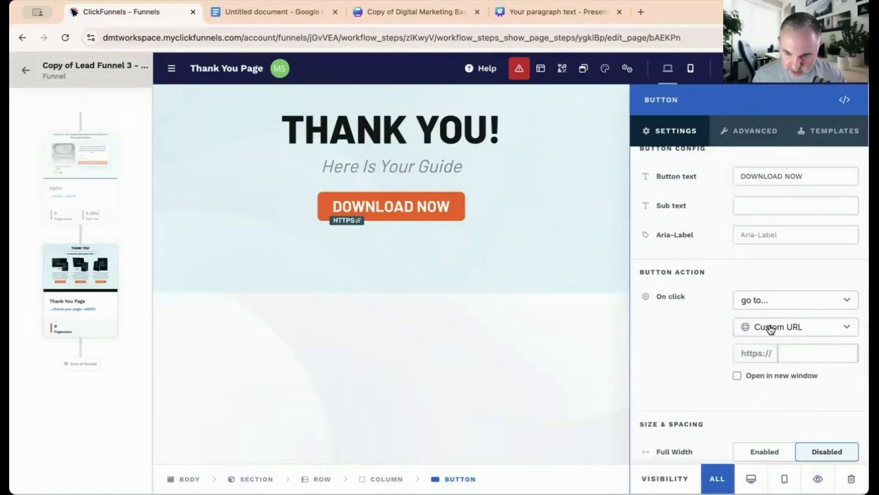
- Set the DOWNLOAD NOW button's Custom URL to the copied Canva view link and enable opening it in a new window
scroll(762, 328, down, 1)
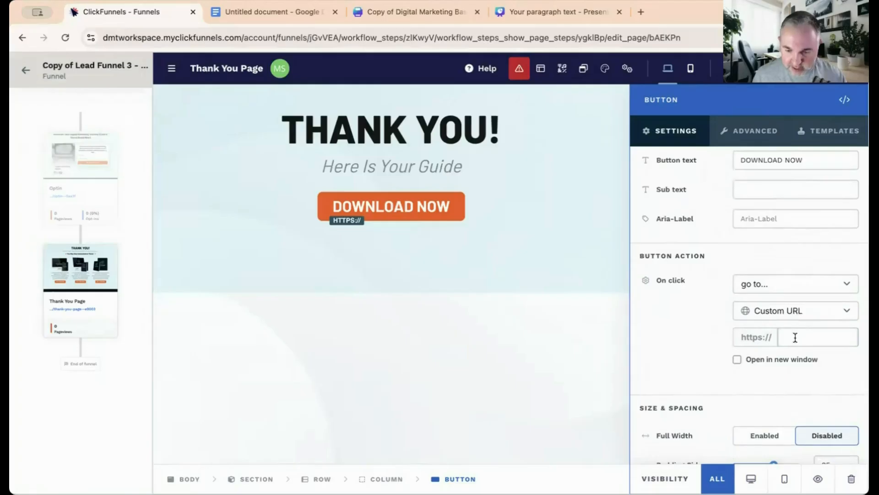
scroll(791, 337, down, 1)
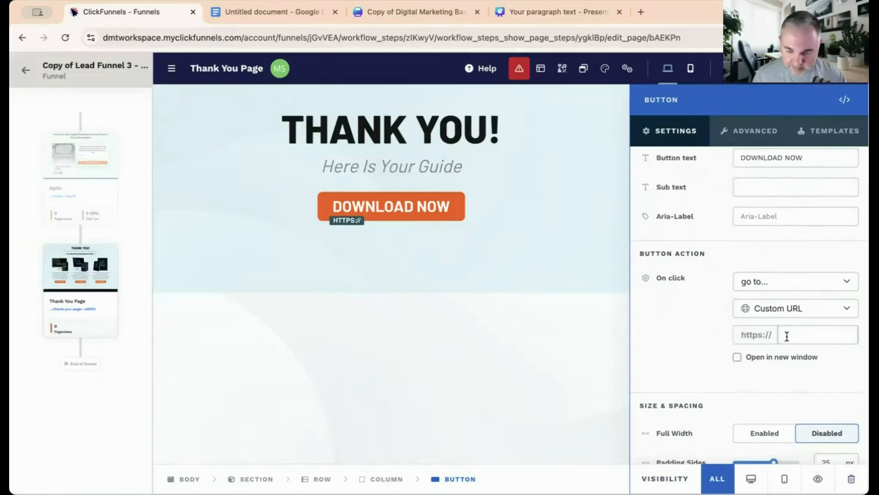
click(788, 335)
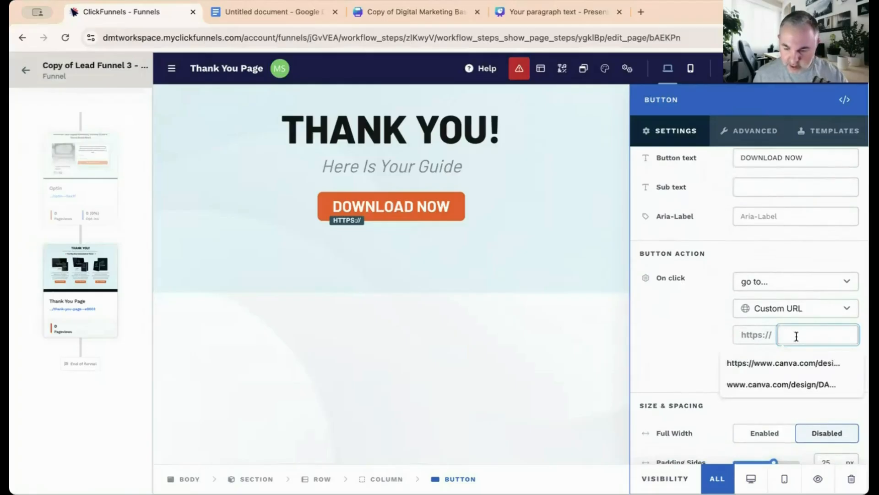
key(ctrl+v)
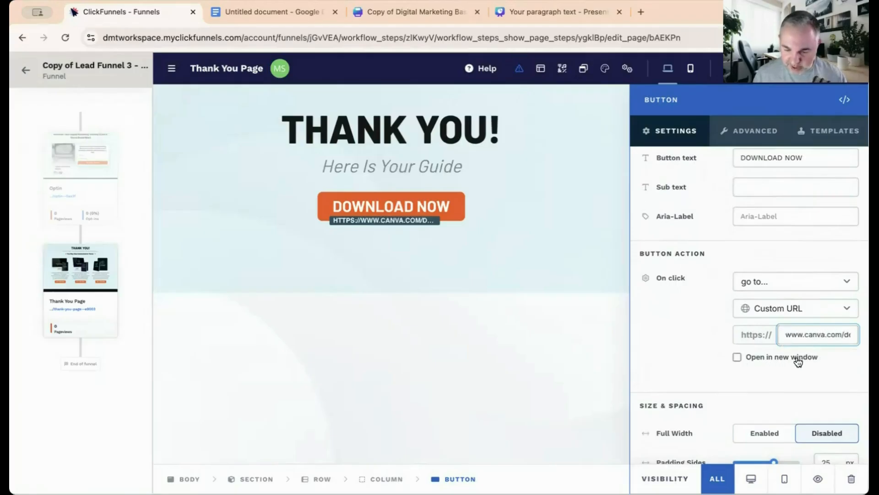
drag(805, 334, 859, 345)
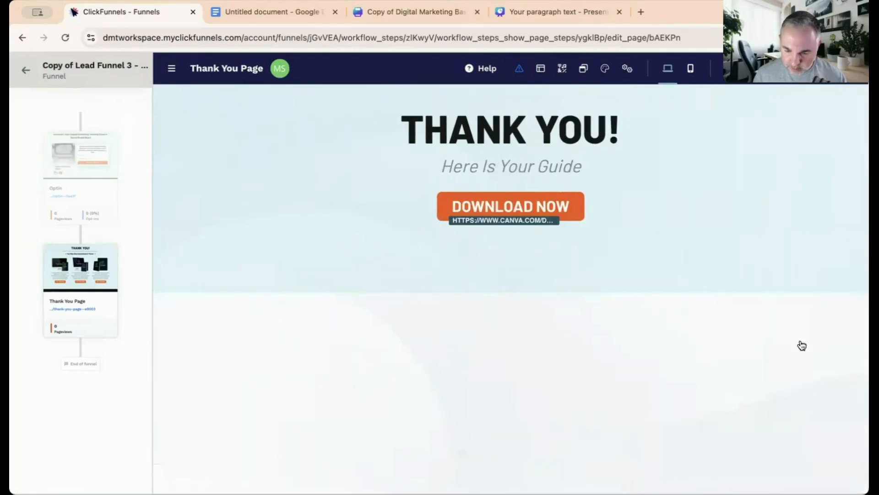
click(572, 211)
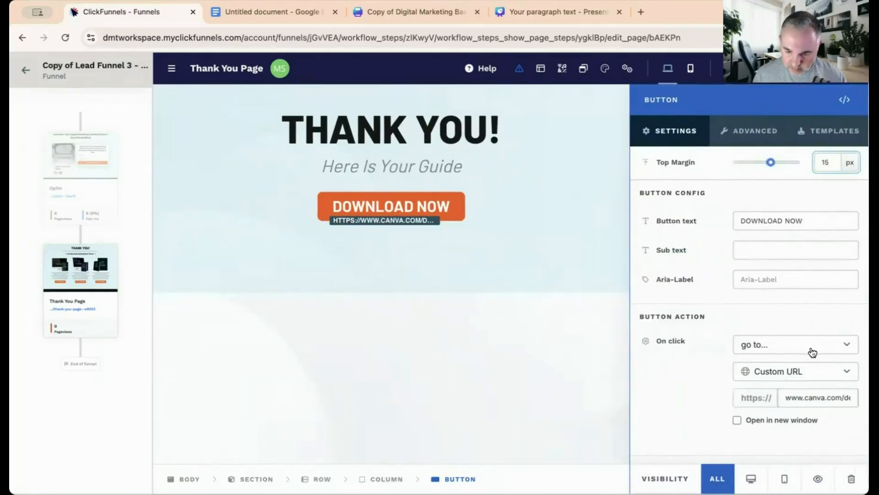
scroll(810, 348, down, 1)
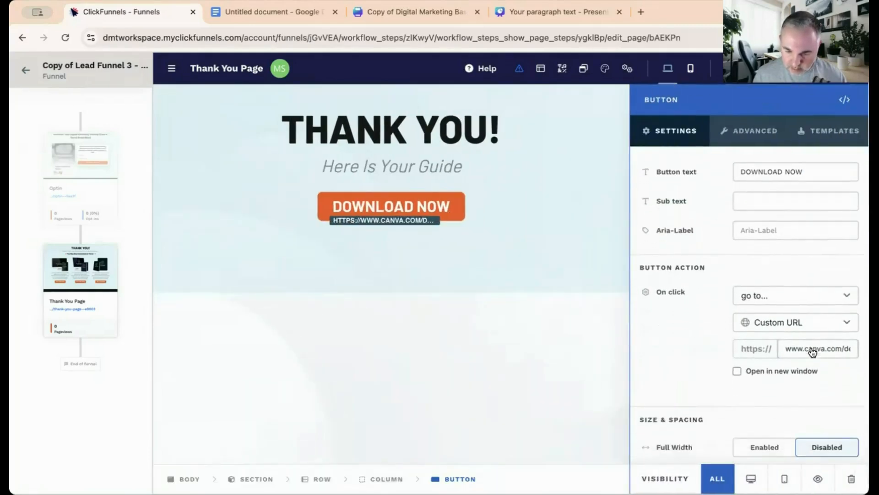
click(737, 369)
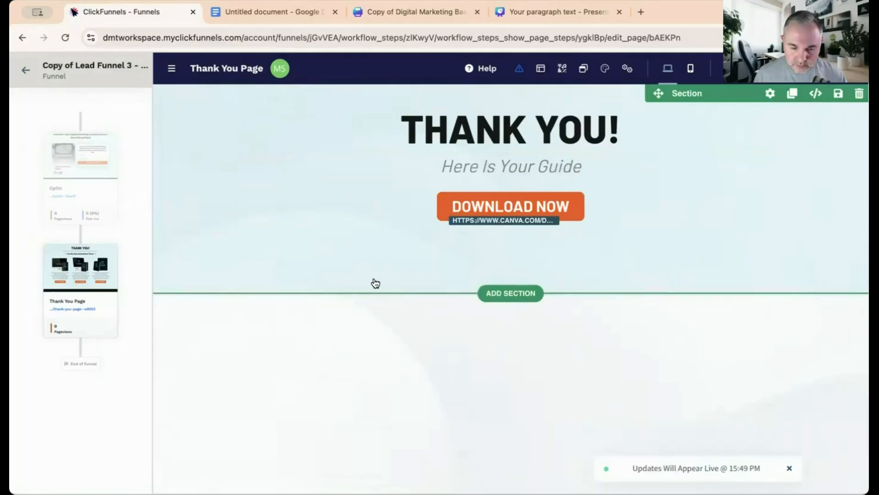
- Return to the funnel workflow and review the Optin and Thank You Page steps
click(22, 72)
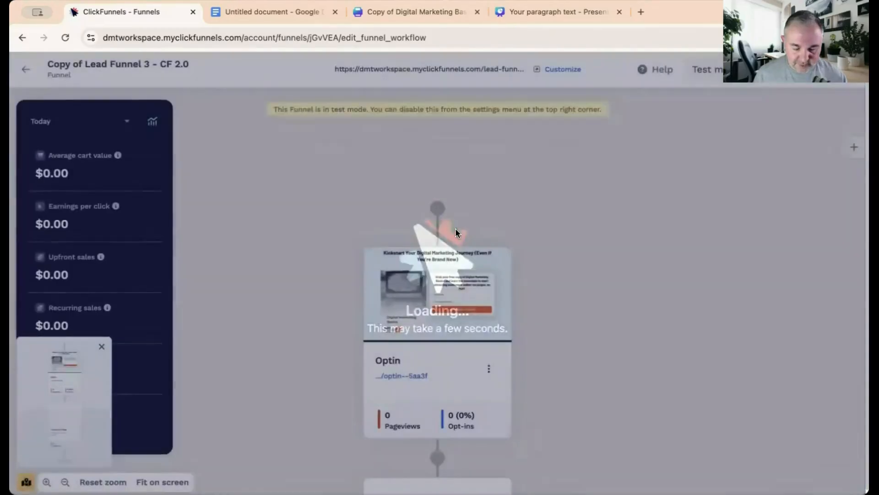
scroll(582, 233, down, 5)
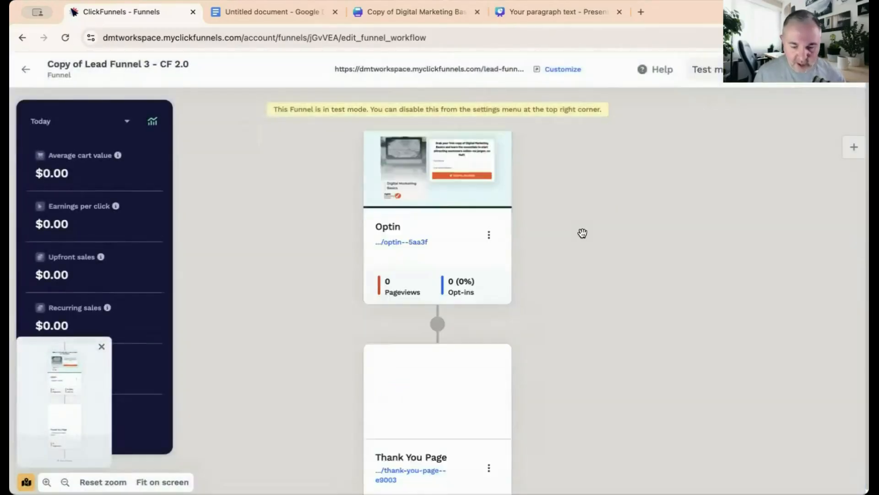
scroll(581, 232, up, 3)
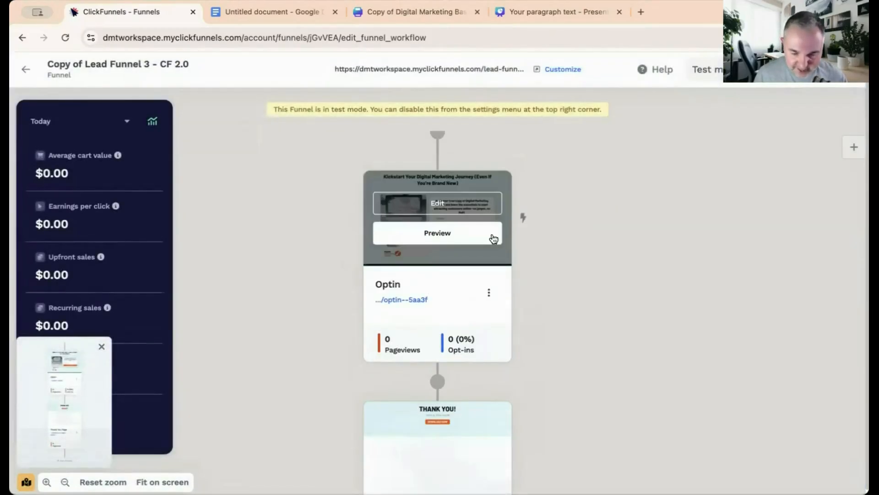
scroll(497, 237, down, 3)
mouse_move(481, 345)
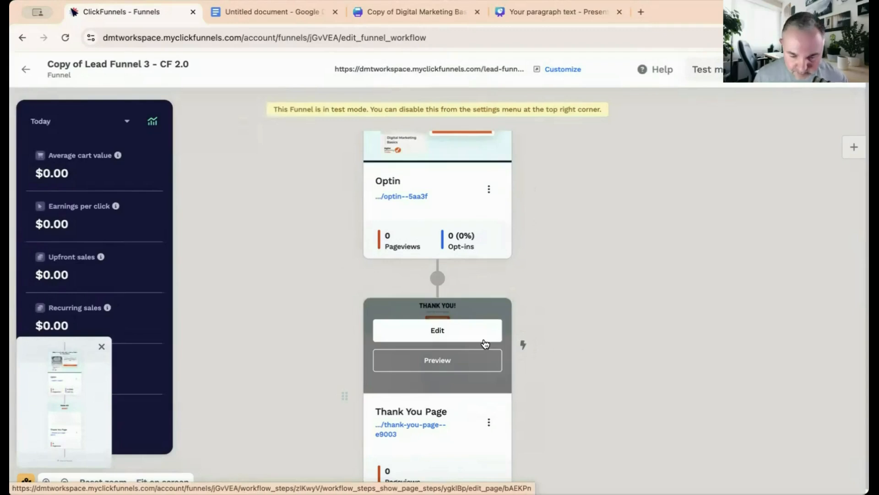
scroll(631, 173, up, 3)
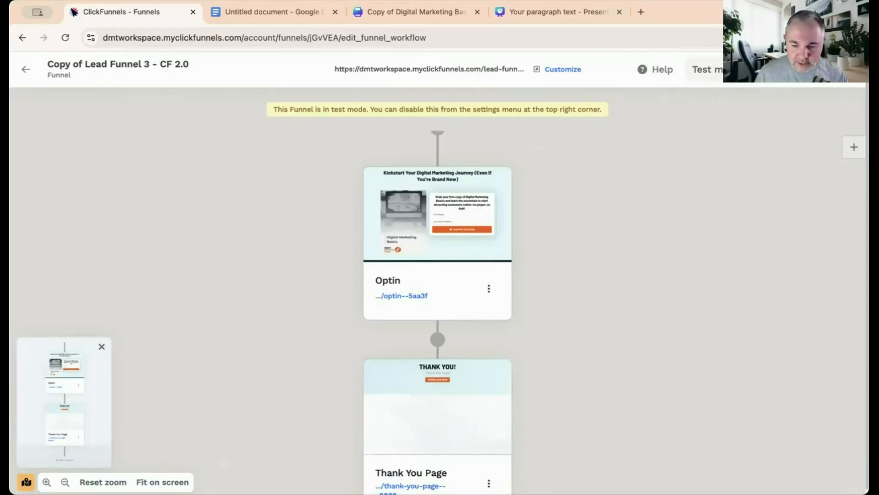
- Open the funnel's settings and change its name to "Digital marketing basics lead magnet"
click(840, 69)
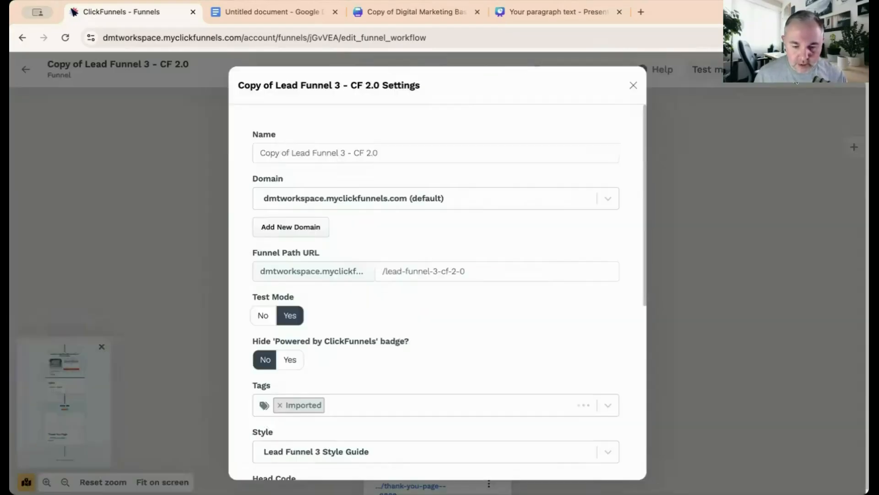
triple_click(478, 151)
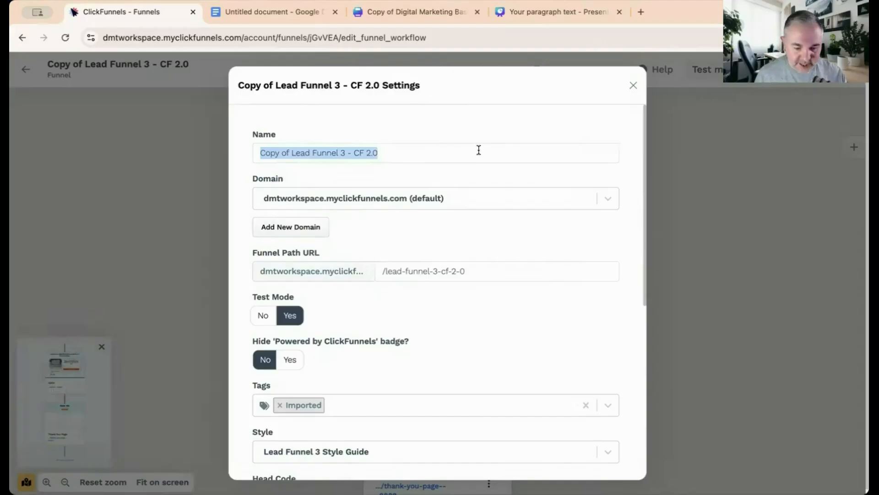
text(Digital m)
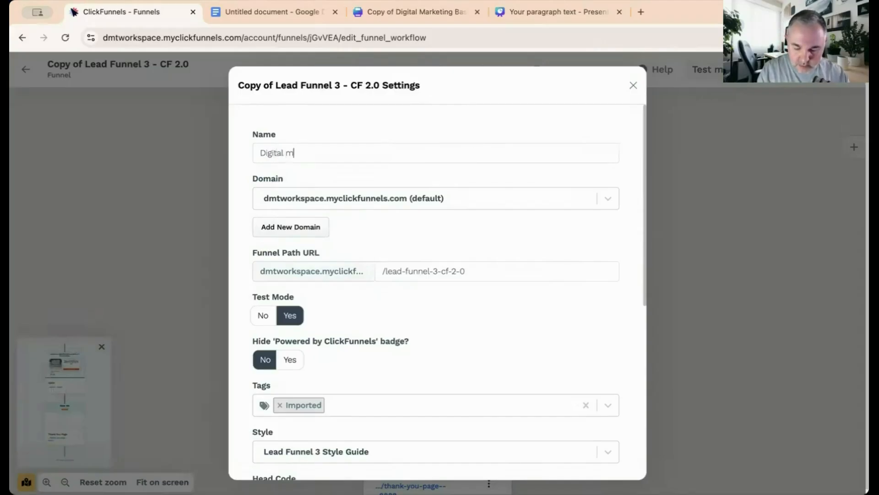
text(arke)
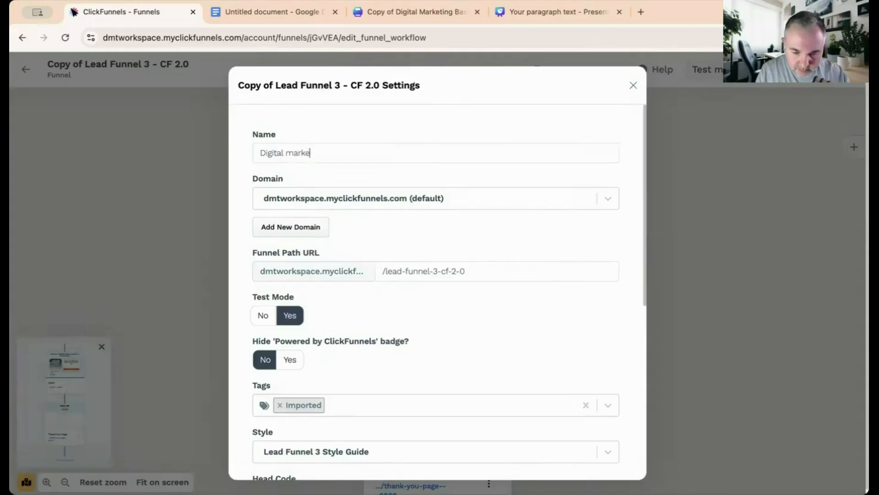
text(ting ba)
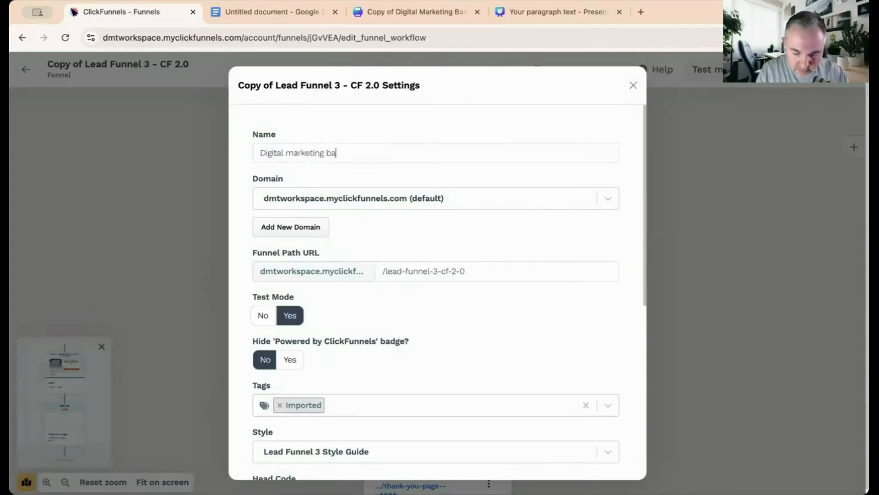
text(sics lead magnet)
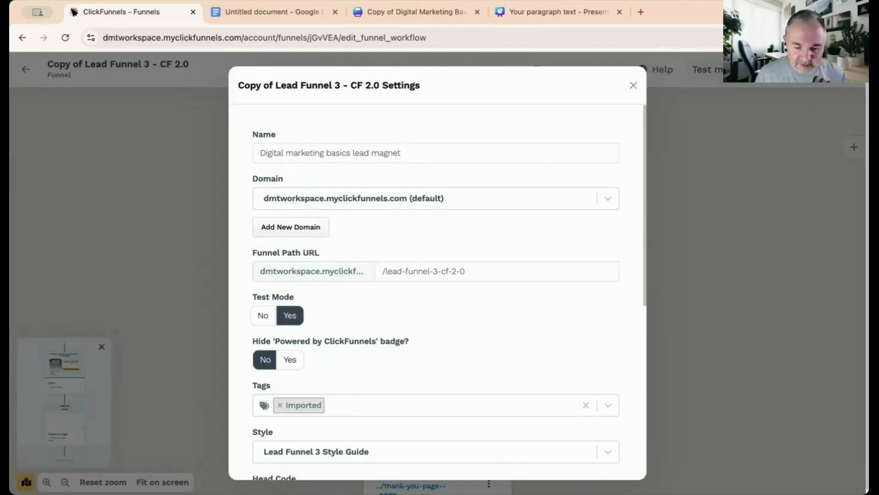
- Check the available domains, set the funnel's Test Mode to No and save the updated funnel settings
click(495, 197)
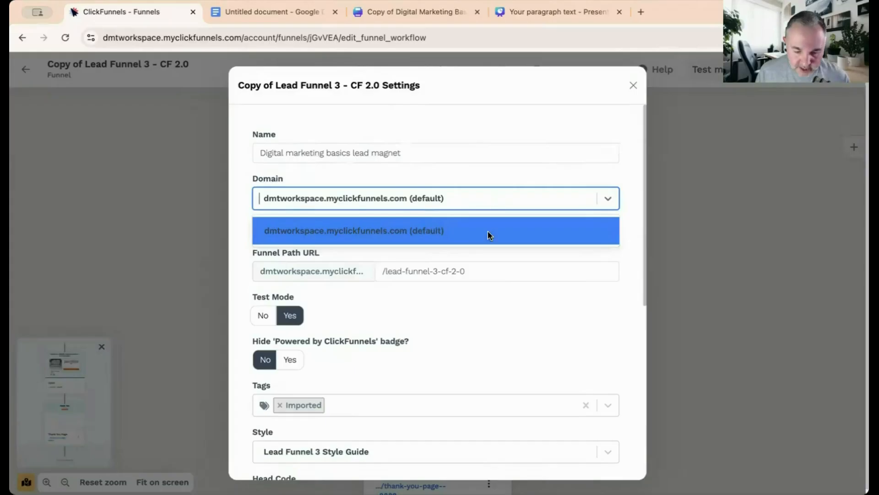
click(513, 171)
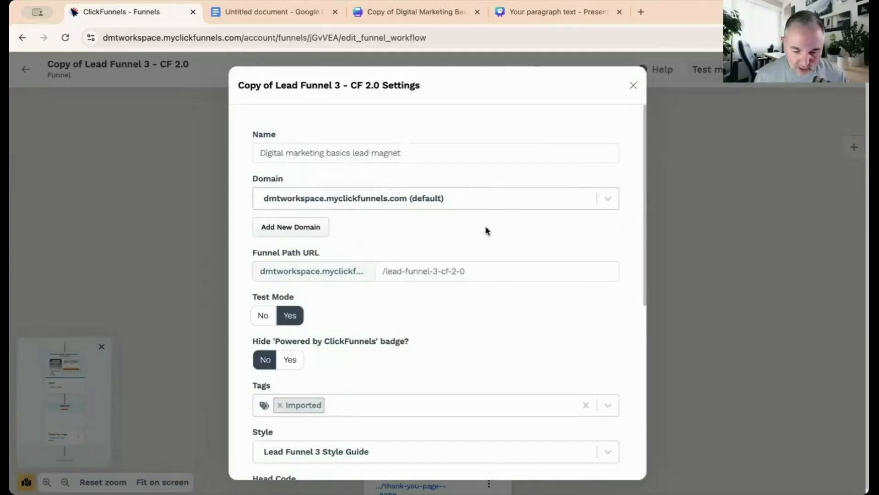
scroll(506, 310, down, 1)
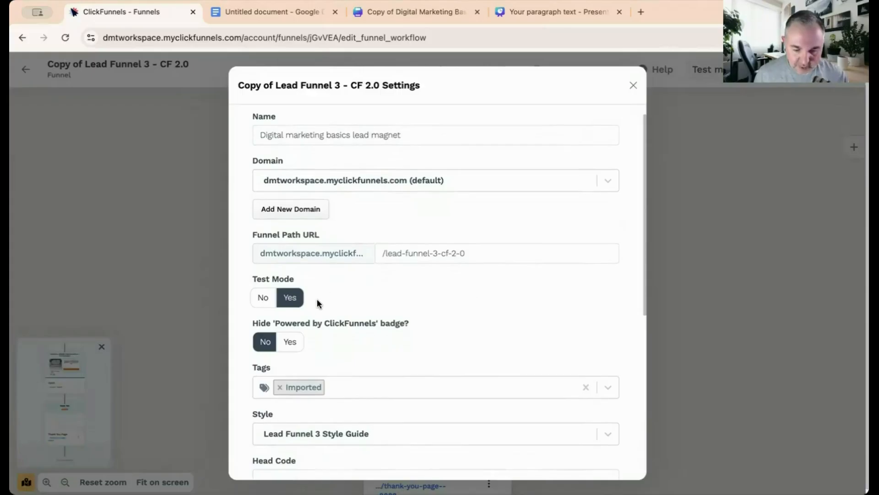
click(263, 300)
scroll(391, 289, down, 2)
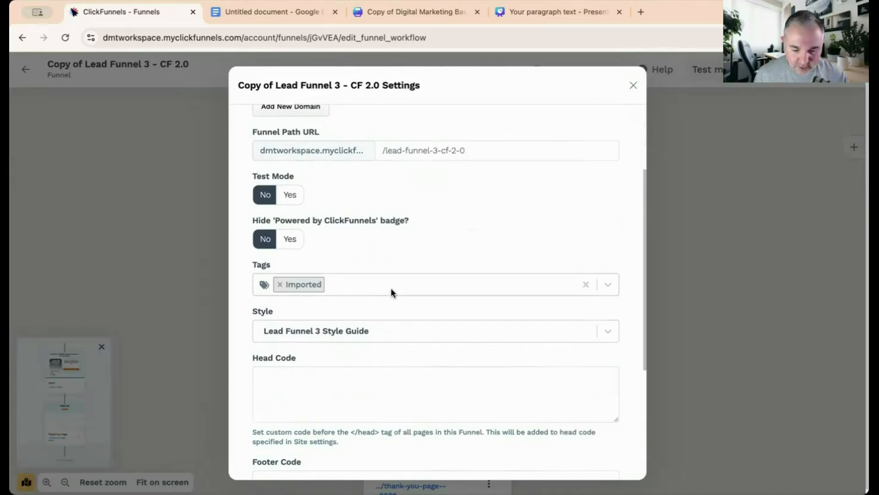
scroll(391, 287, up, 2)
scroll(391, 288, down, 6)
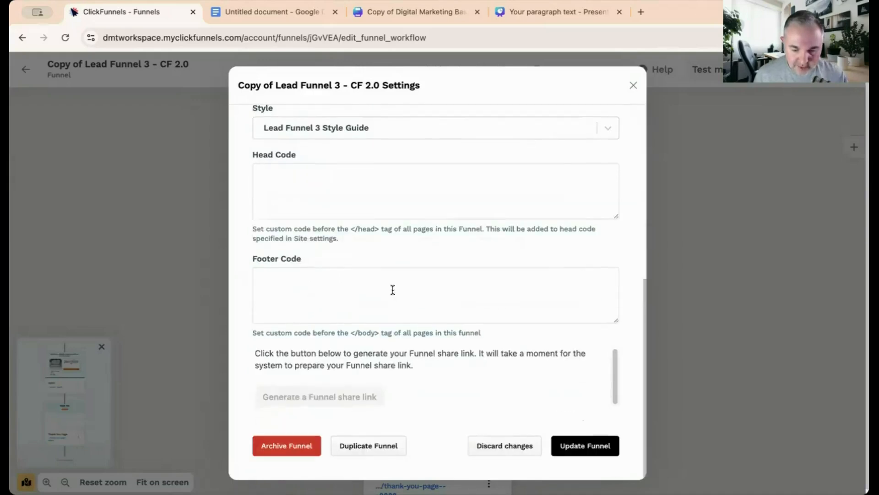
click(585, 451)
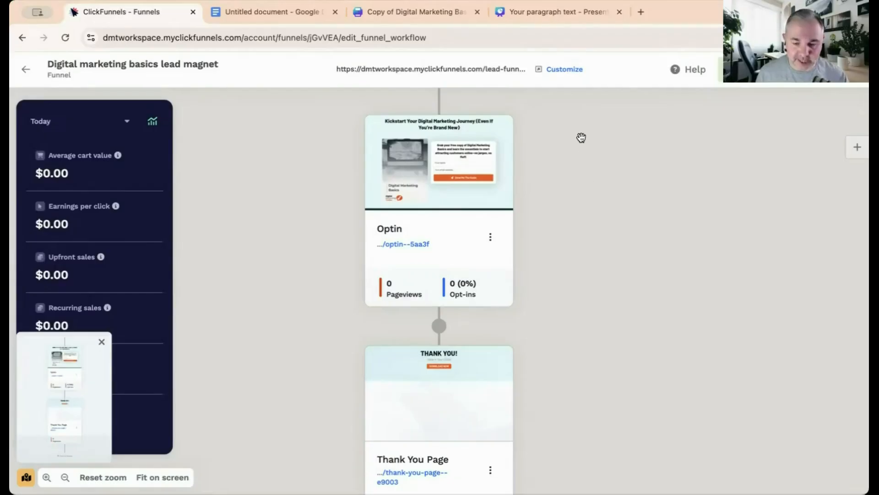
- Open the live Optin page and submit its form with the visitor's name and e-mail to request the guide
click(539, 73)
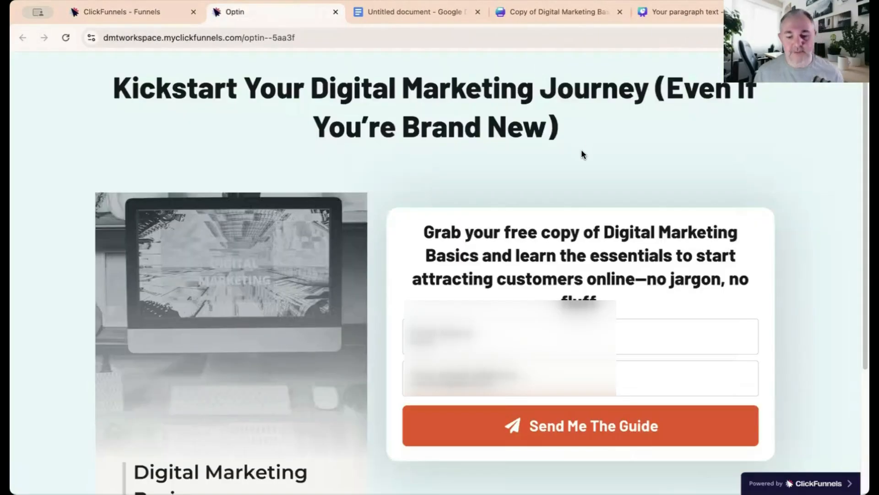
scroll(584, 155, down, 1)
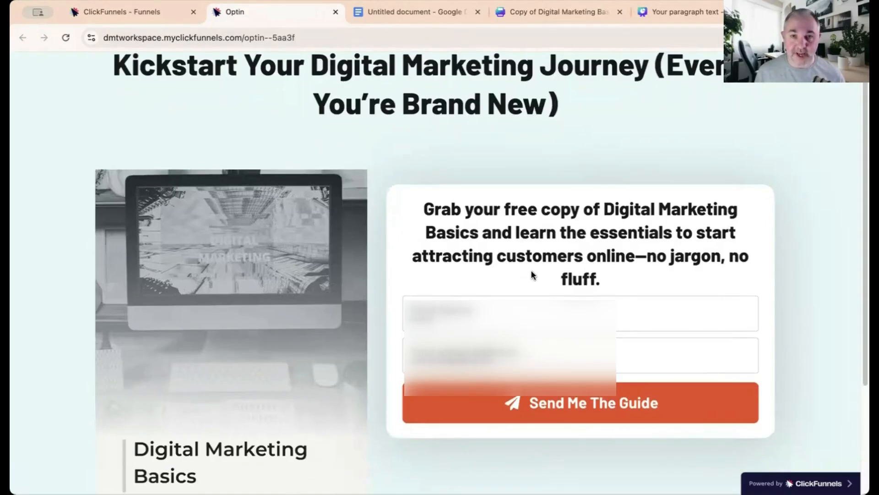
scroll(531, 275, up, 1)
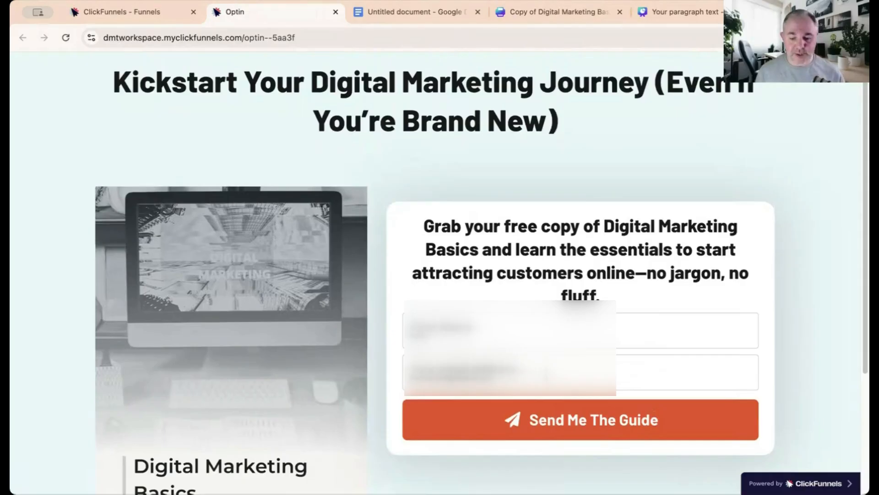
click(574, 426)
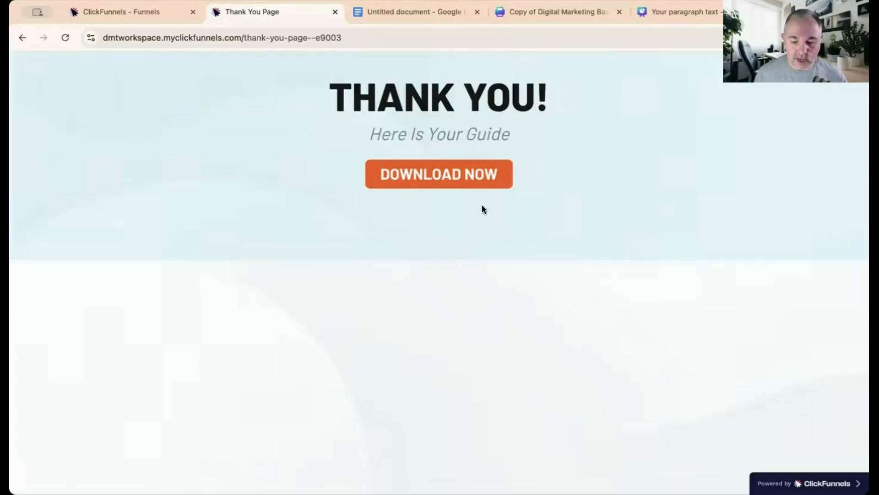
- Test the Thank You page's download link, look through the guide's first pages, and close both the guide and the live page
click(457, 177)
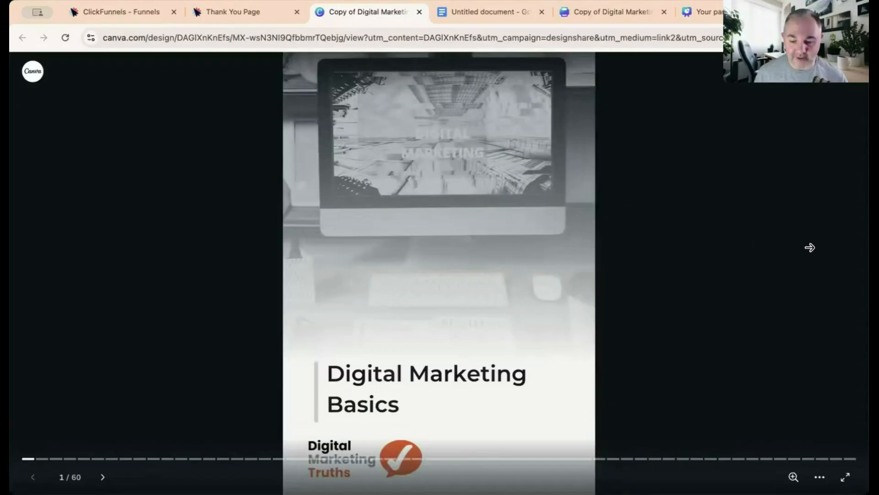
click(809, 247)
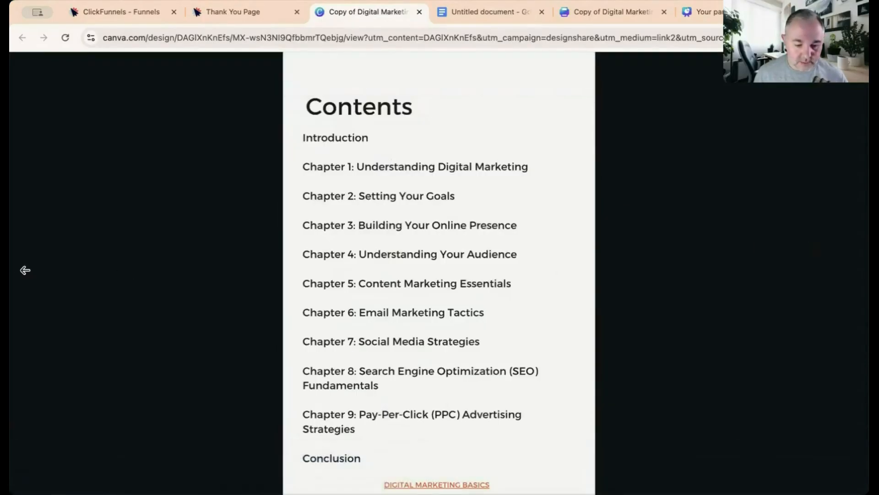
click(24, 271)
key(super+w)
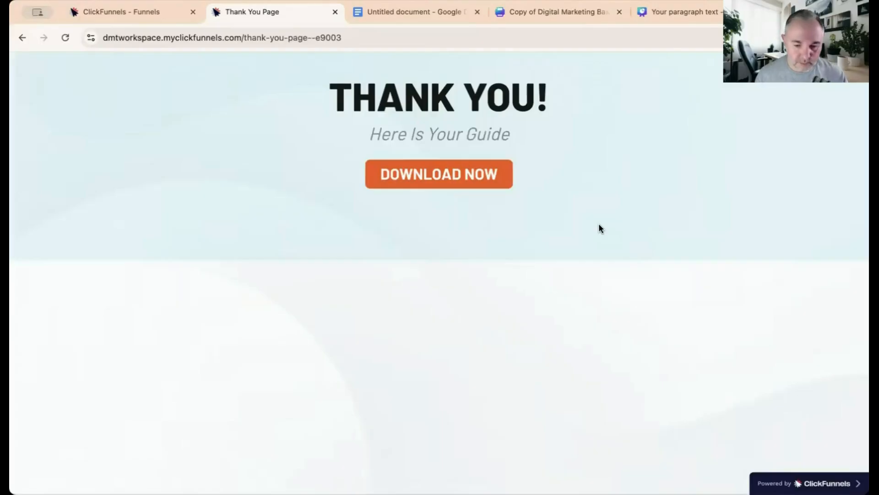
click(335, 13)
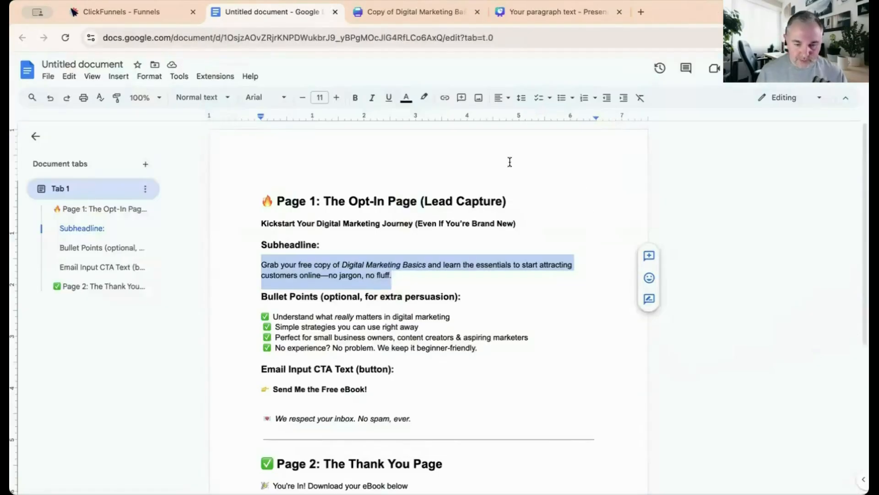
- Return to the ClickFunnels workspace and open the customer Contacts list to check the test opt-in
click(137, 13)
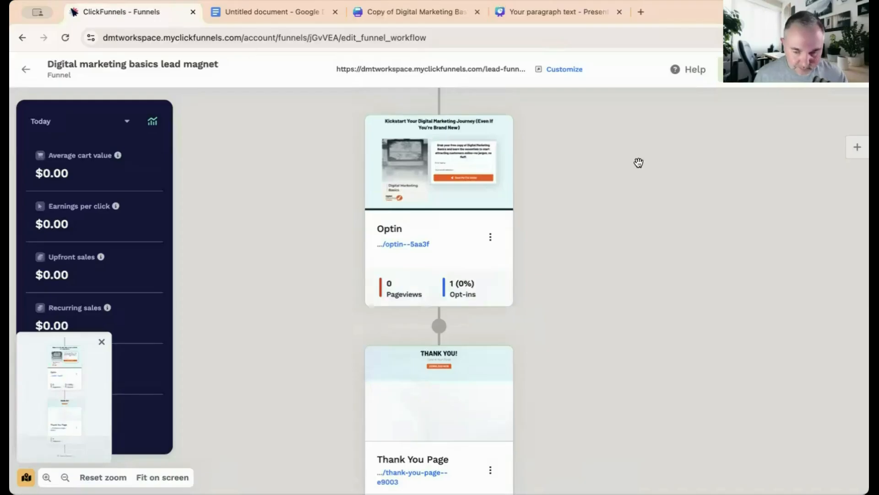
click(26, 69)
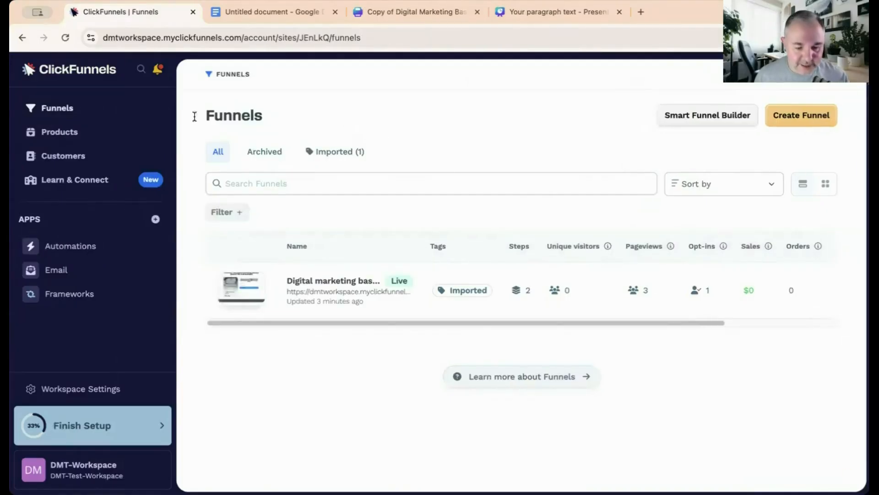
click(68, 165)
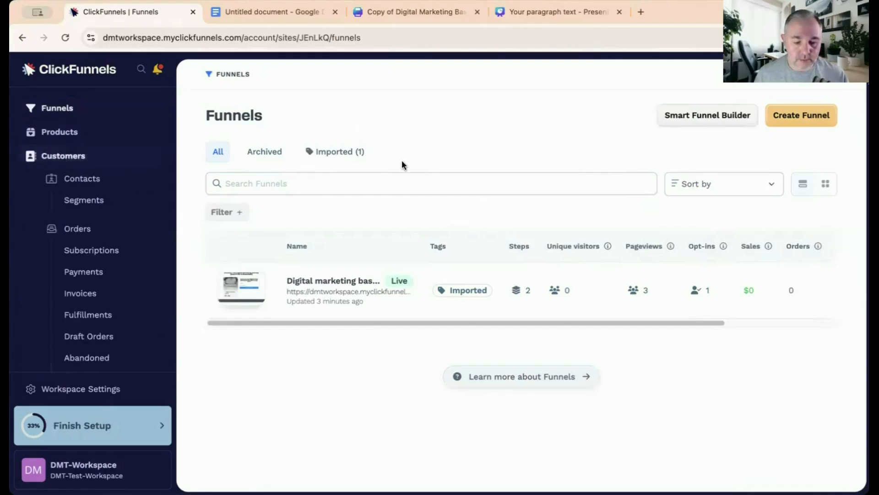
click(92, 182)
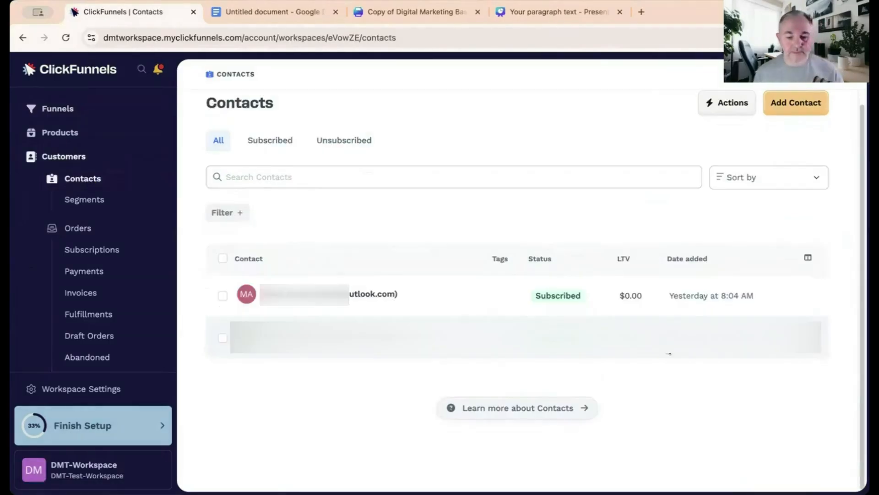